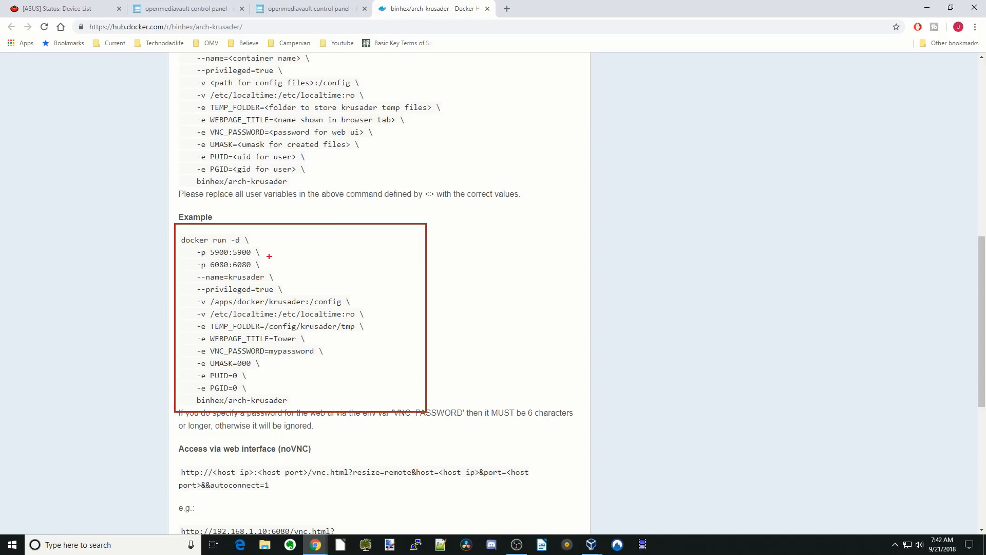
# Step: Underline the 5900 port, --name=krusader, localtime volume and config volume lines in red
pyautogui.moveTo(268, 252)
pyautogui.mouseDown()
pyautogui.moveTo(293, 253)
pyautogui.moveTo(286, 265)
pyautogui.mouseUp()
pyautogui.moveTo(278, 276); pyautogui.dragTo(296, 289)
pyautogui.moveTo(372, 314); pyautogui.dragTo(385, 314)
pyautogui.moveTo(357, 302); pyautogui.dragTo(366, 301)
# Step: Run the binhex/arch-krusader image and place the cursor in its empty Container name field
pyautogui.click(255, 388)
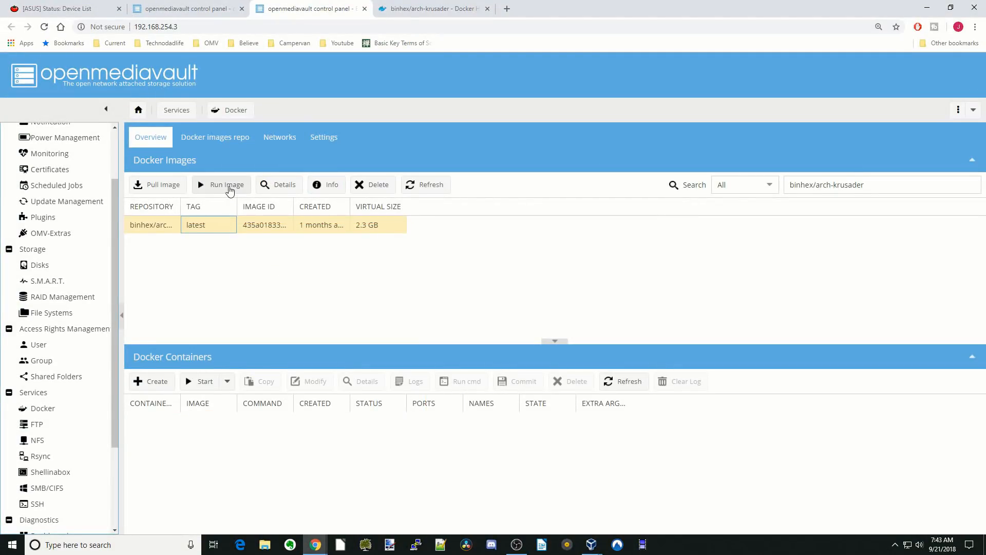
pyautogui.click(229, 188)
pyautogui.click(416, 185)
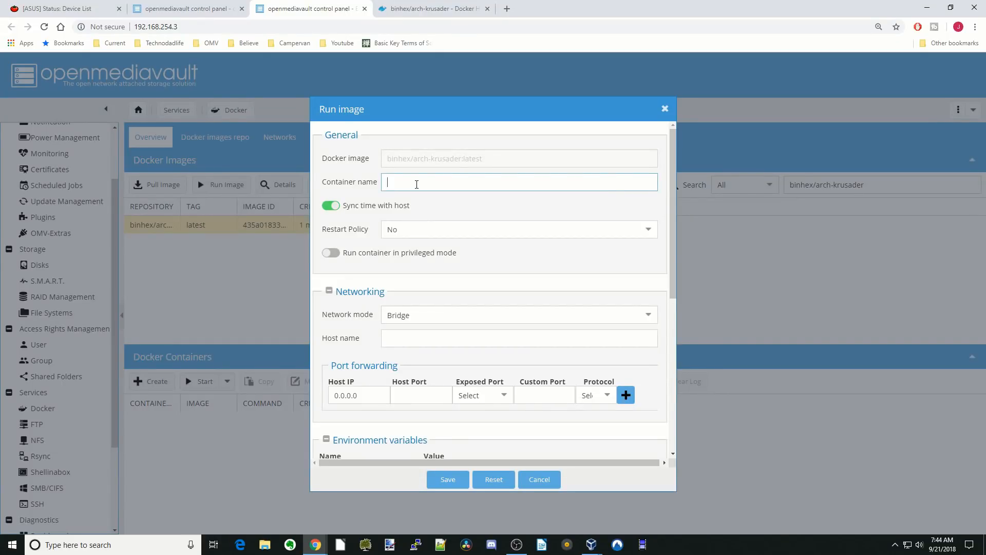
# Step: Name the container krusader, set its restart policy to always, and enable privileged mode
pyautogui.write('krusader')
pyautogui.click(507, 229)
pyautogui.click(490, 264)
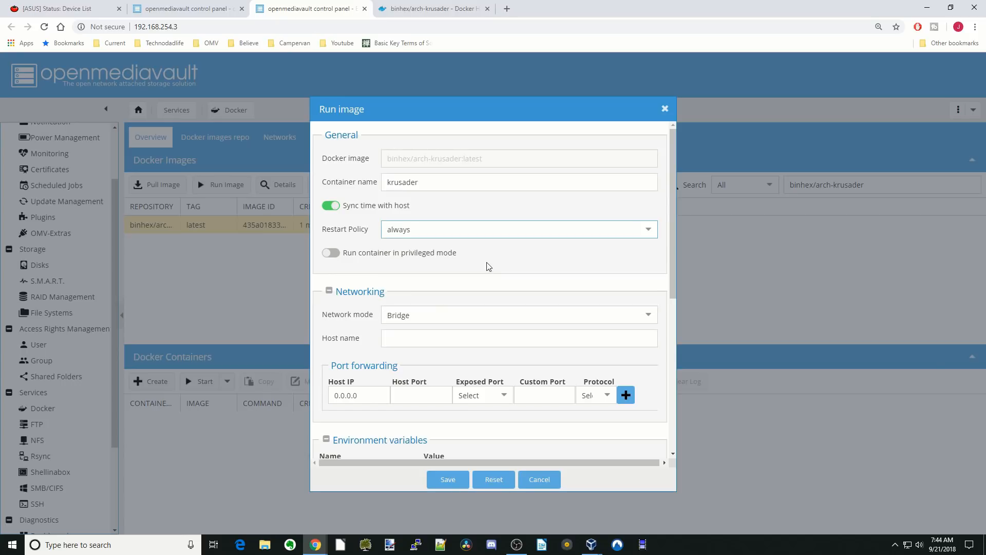
pyautogui.click(333, 254)
# Step: Add port mappings 5900→5900/tcp and 6080→6080/tcp
pyautogui.scroll(-2, 516, 274)
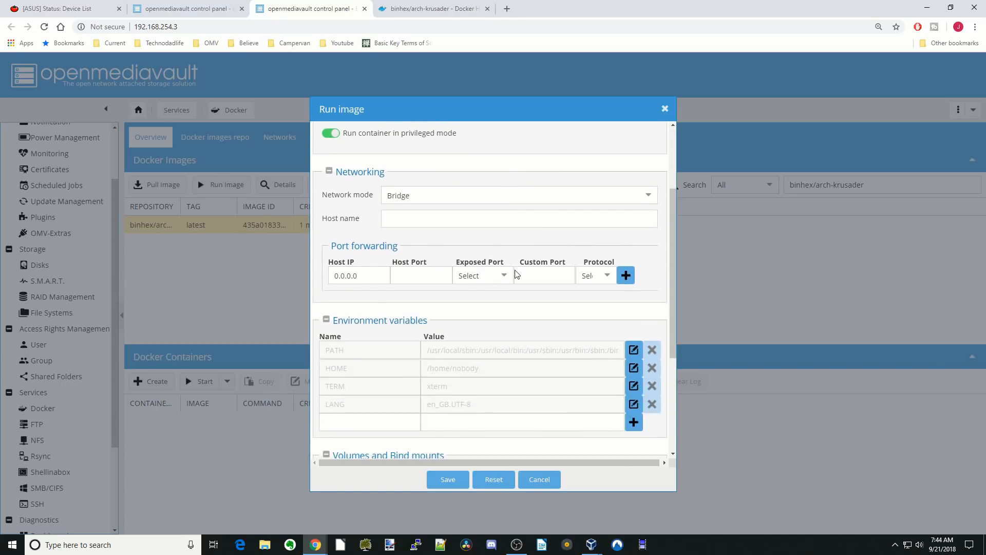
pyautogui.scroll(-2, 513, 267)
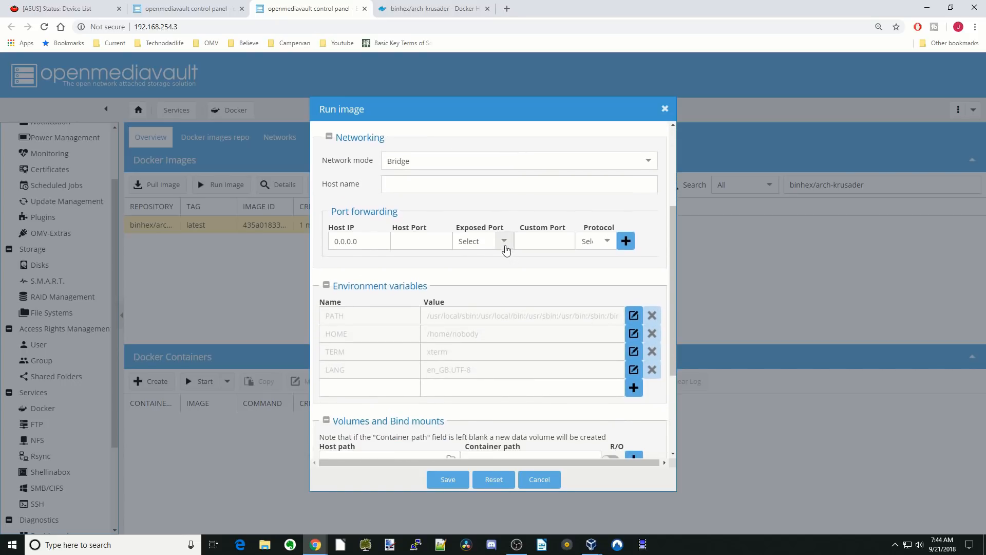
pyautogui.click(505, 241)
pyautogui.click(493, 258)
pyautogui.click(443, 241)
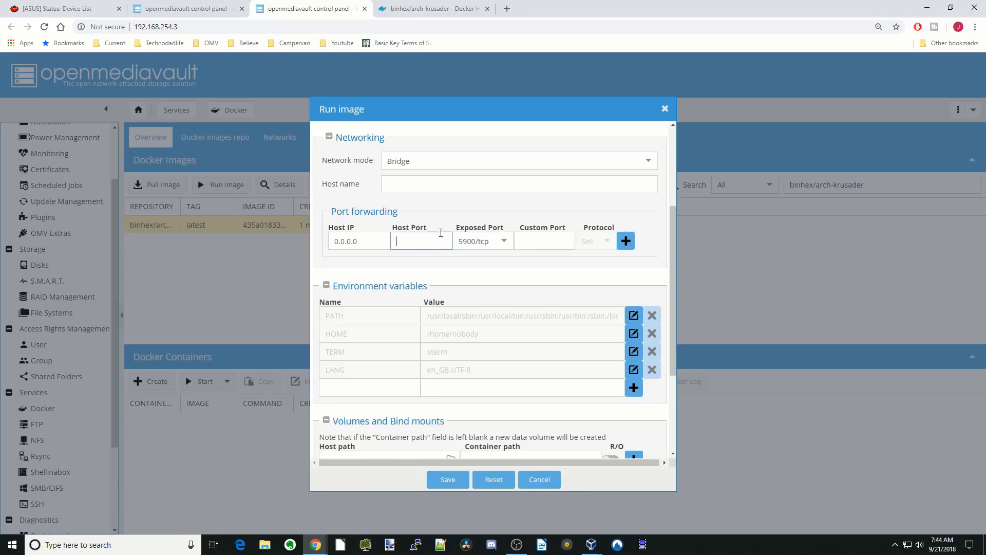
pyautogui.write('5900')
pyautogui.click(626, 241)
pyautogui.click(504, 259)
pyautogui.click(475, 293)
pyautogui.click(426, 258)
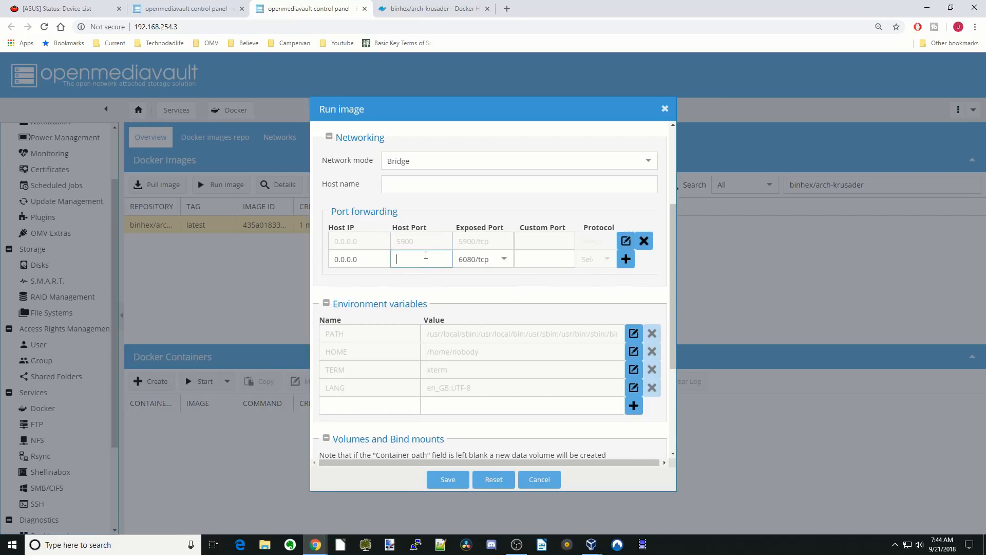
pyautogui.write('6080')
pyautogui.click(628, 259)
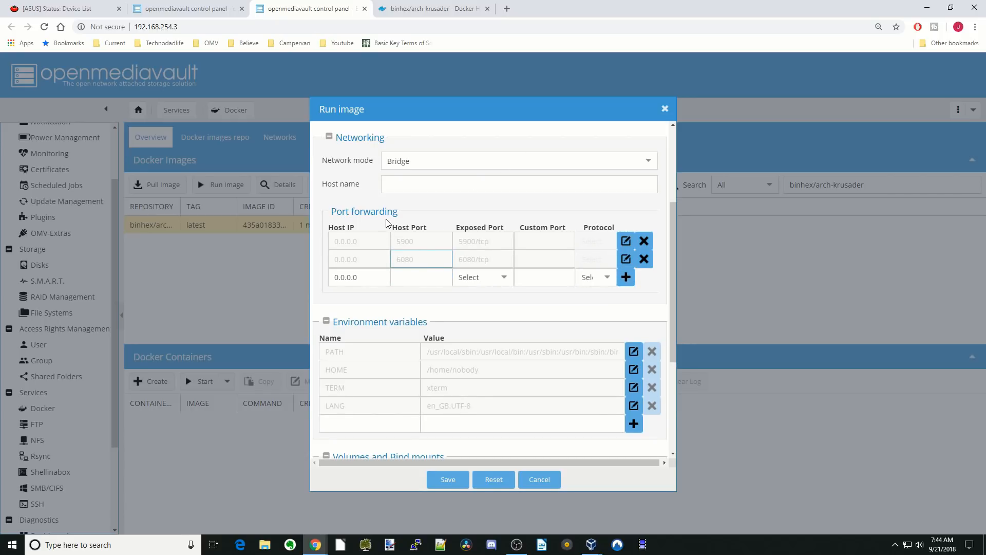
# Step: Outline the port values and mark the 5900 and 6080 mapping rows on screen
pyautogui.moveTo(391, 227); pyautogui.dragTo(516, 268)
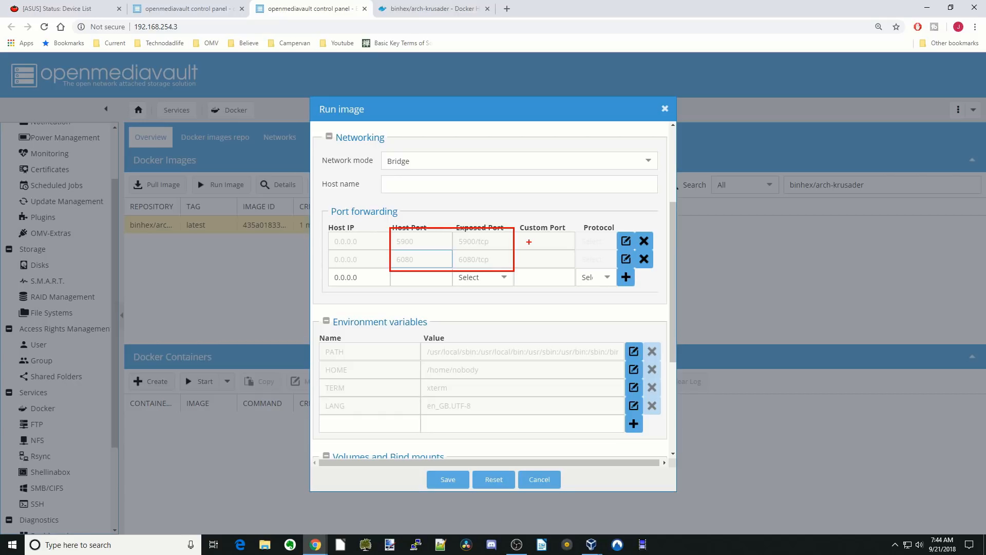
pyautogui.moveTo(529, 242); pyautogui.dragTo(538, 242)
pyautogui.moveTo(531, 259); pyautogui.dragTo(548, 259)
# Step: Add environment variables WEBPAGE_TITLE=Elite and VNC_PASSWORD set to the chosen VNC password
pyautogui.scroll(-4, 496, 245)
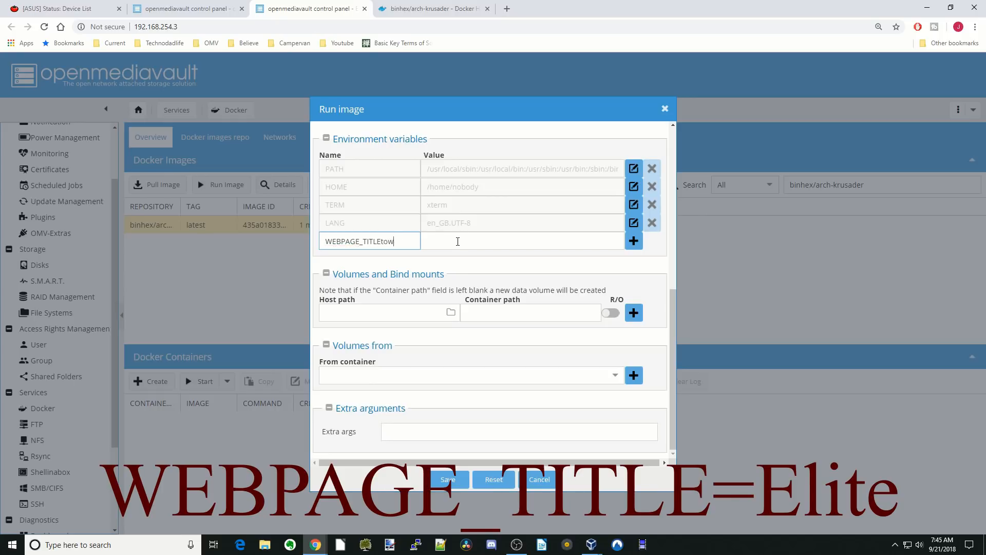
pyautogui.click(458, 242)
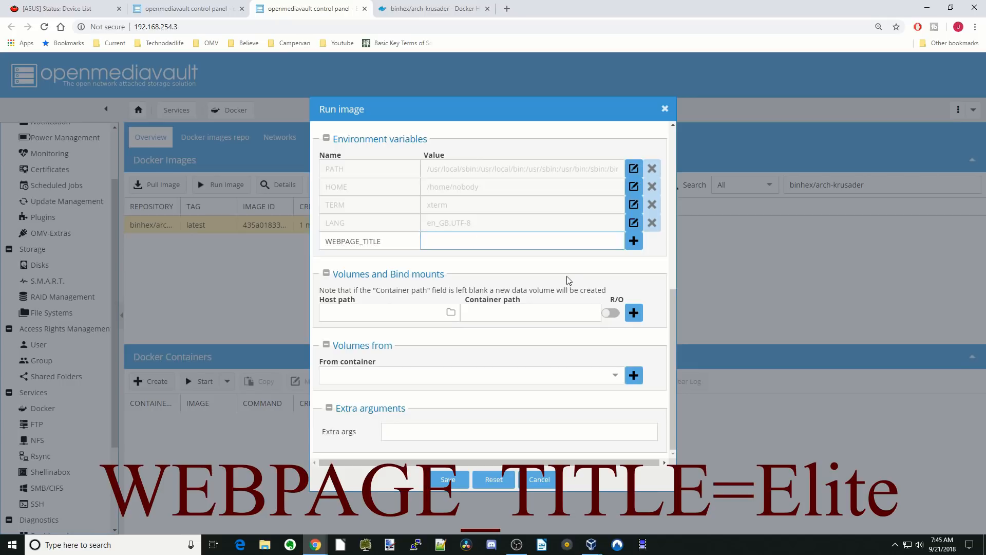
pyautogui.write('Elite')
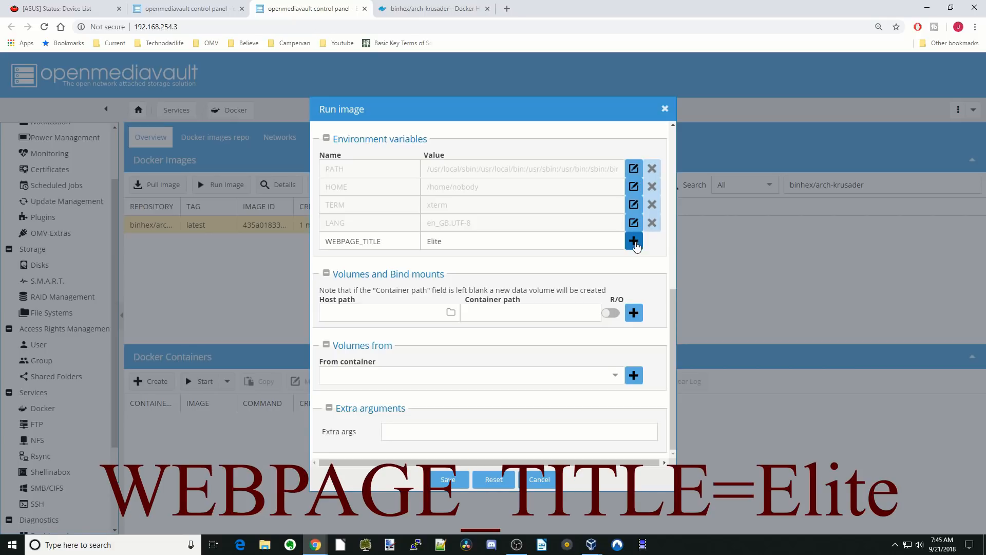
pyautogui.click(634, 241)
pyautogui.press('Tab')
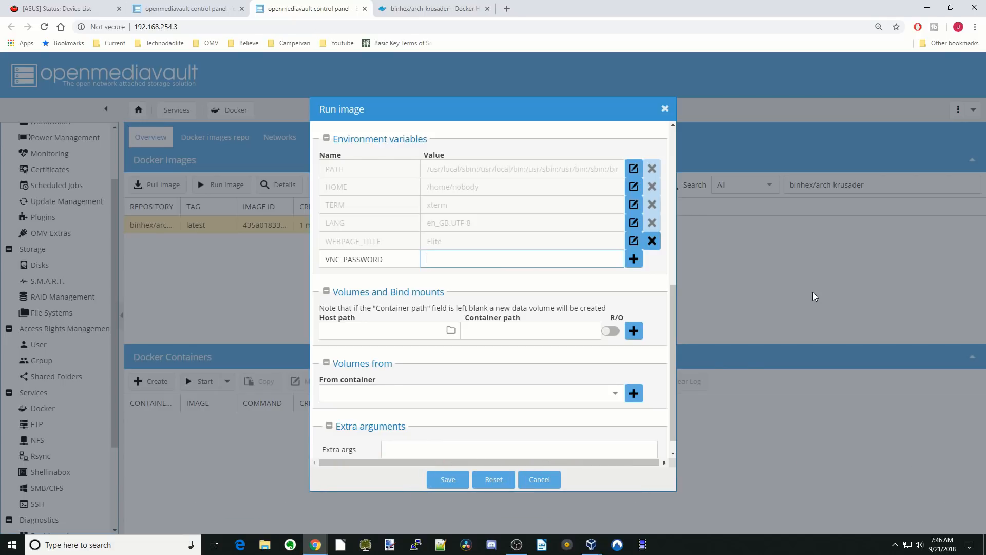
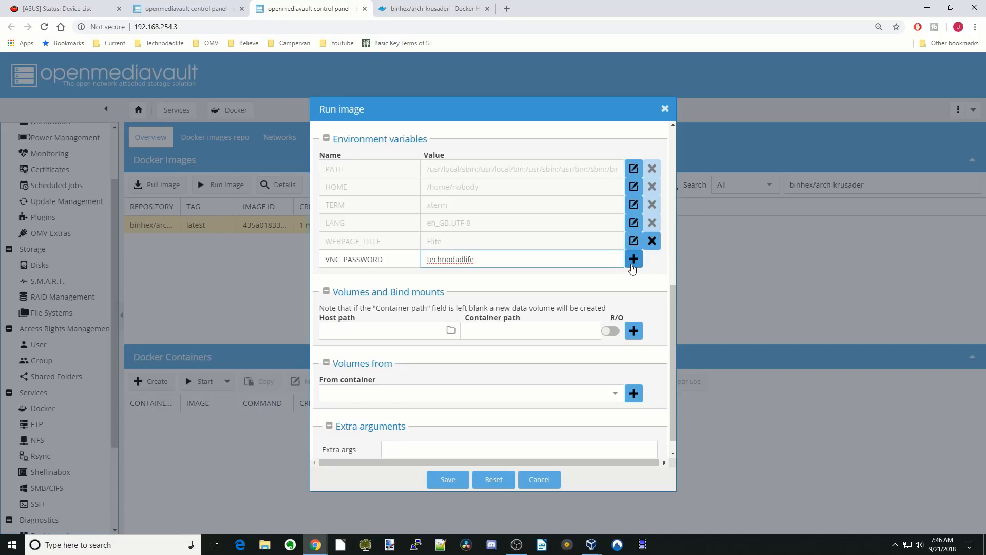
pyautogui.click(632, 266)
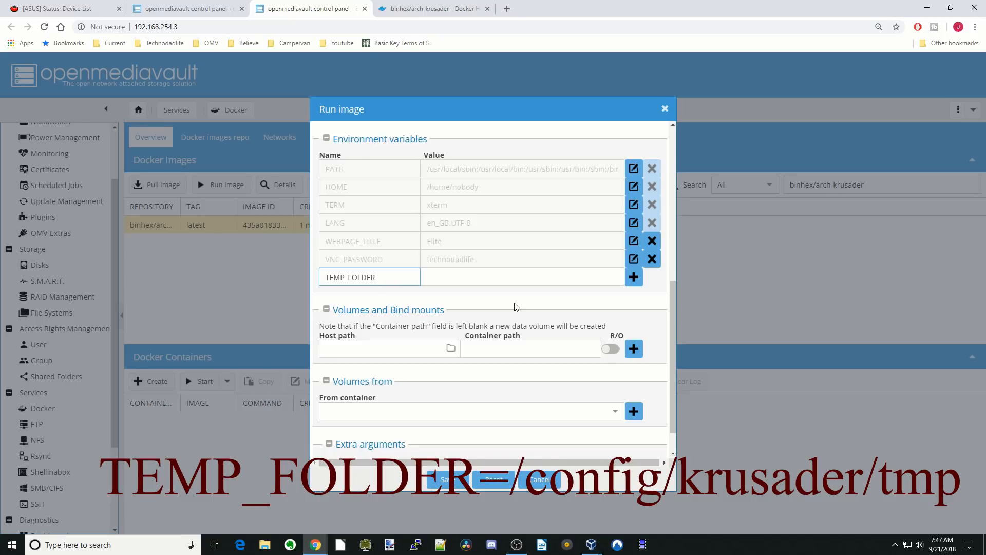
# Step: Paste /config/krusader/tmp as the TEMP_FOLDER value and add that variable
pyautogui.click(449, 278)
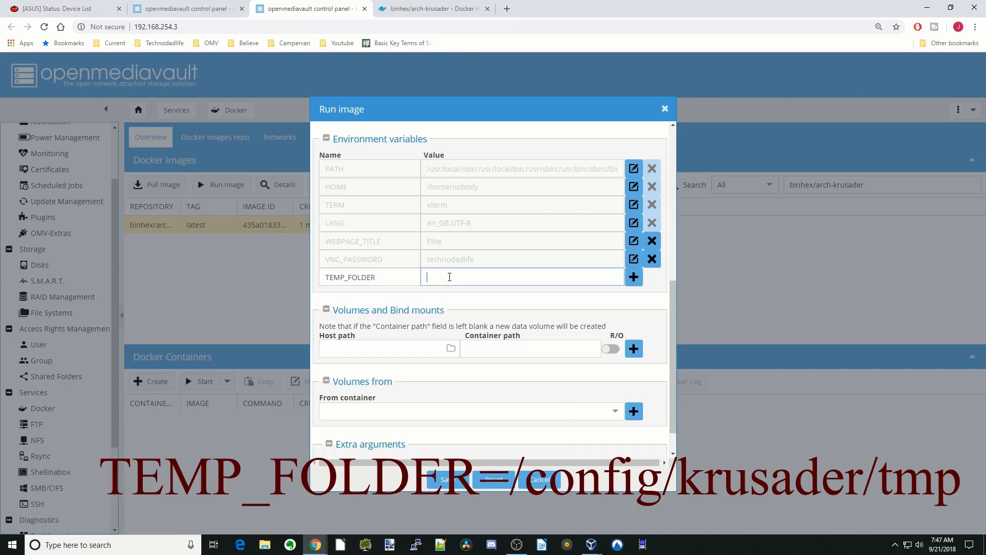
pyautogui.rightClick(450, 279)
pyautogui.click(475, 355)
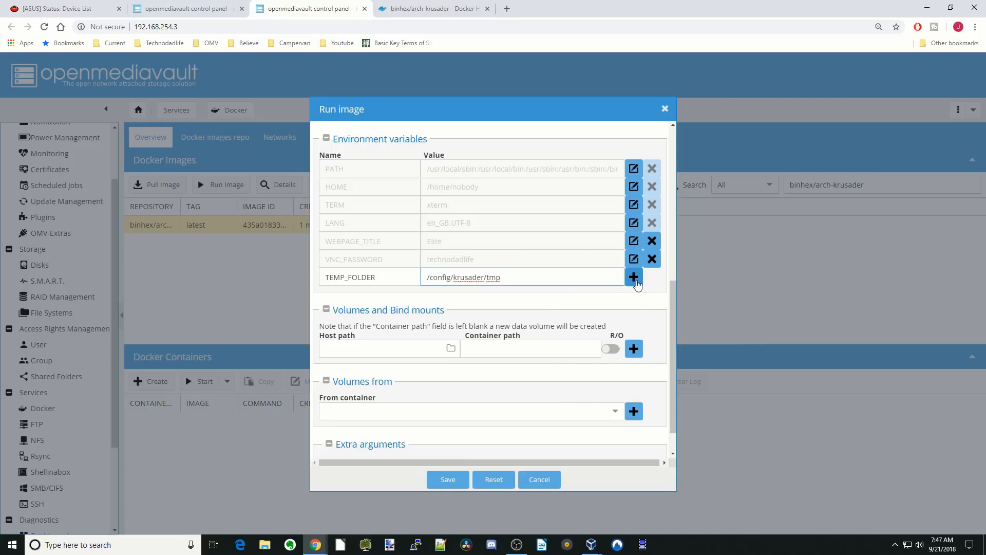
pyautogui.click(635, 281)
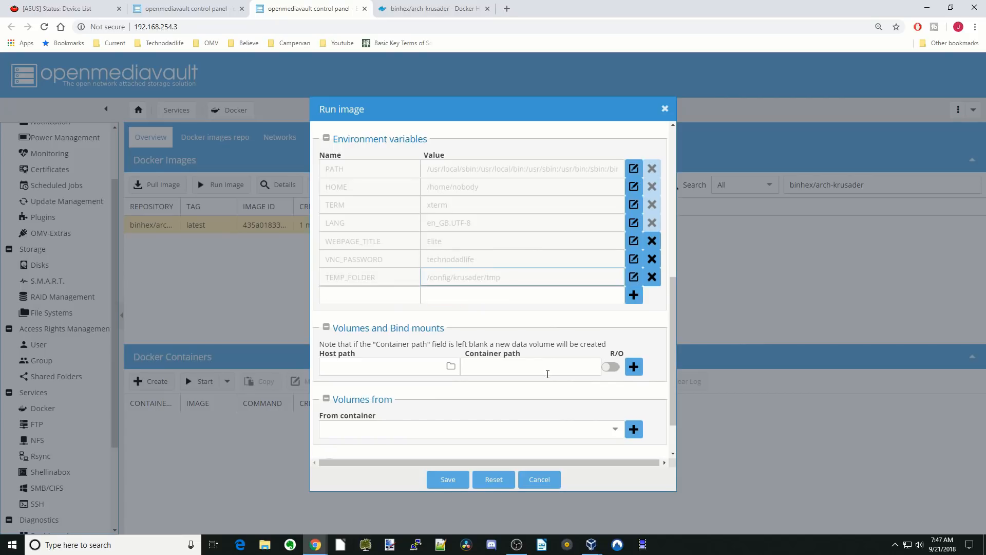
# Step: Enter /config as the bind mount's container path, picking it from the suggestions
pyautogui.click(512, 369)
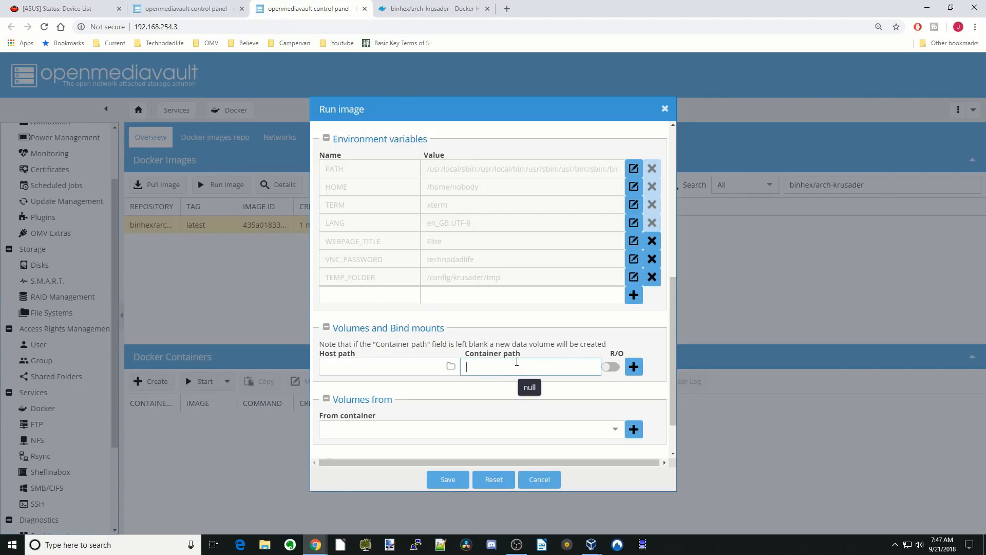
pyautogui.write('/config')
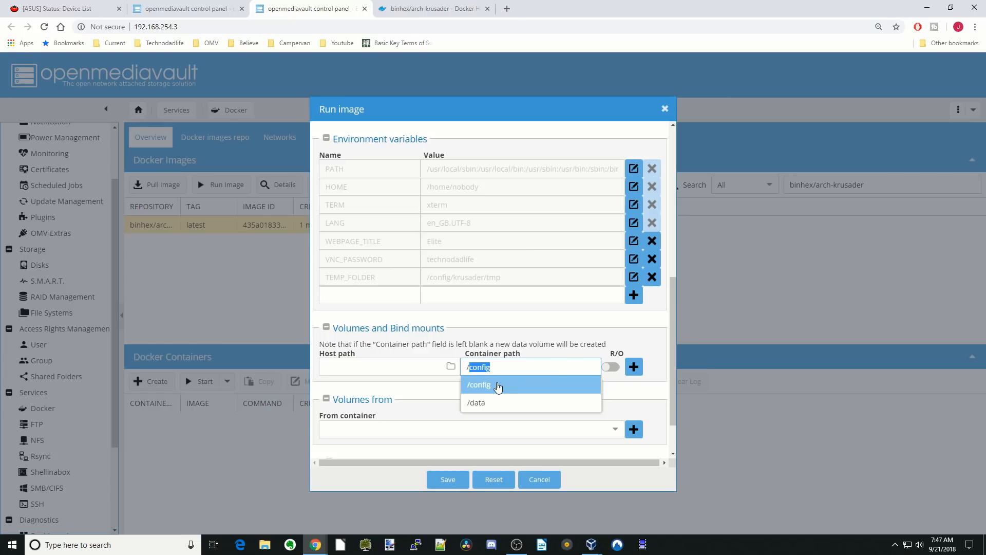
pyautogui.click(497, 386)
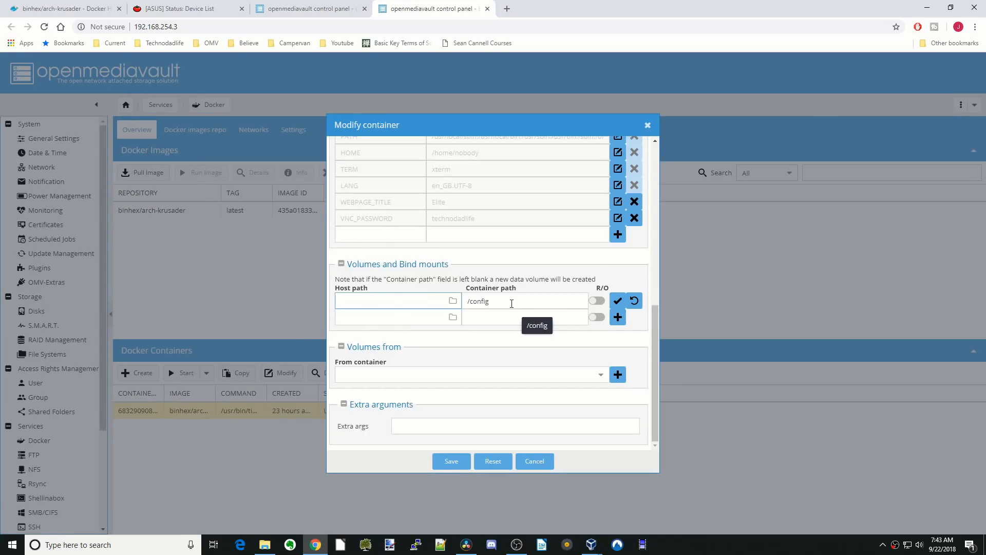
# Step: Check that the ELITE appdata share contains a Krusader folder, then minimize Explorer
pyautogui.click(265, 550)
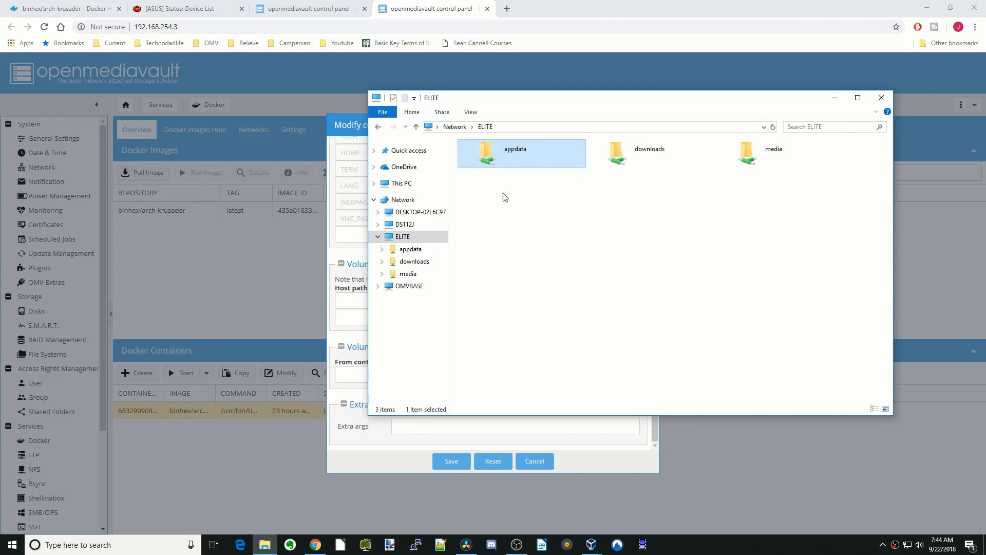
pyautogui.doubleClick(515, 165)
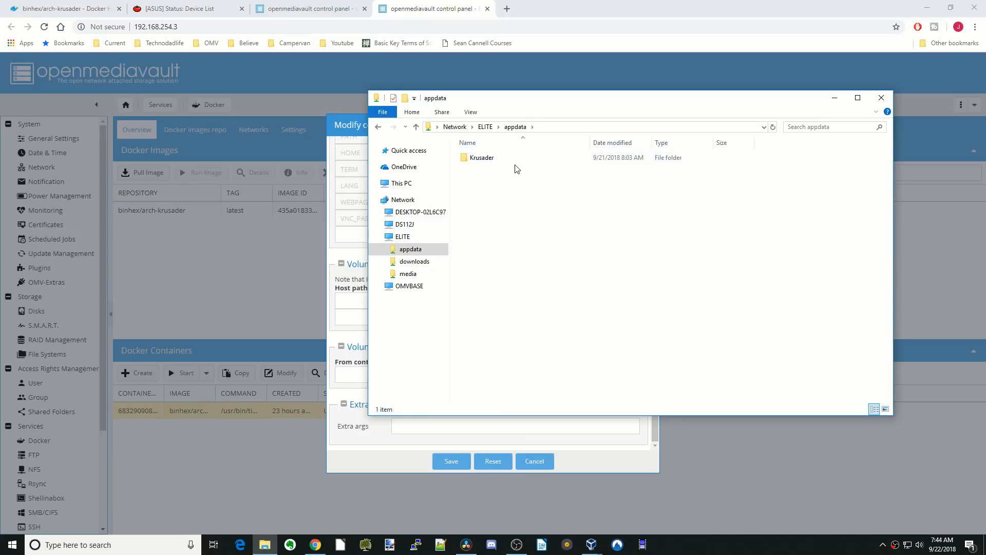
pyautogui.click(835, 98)
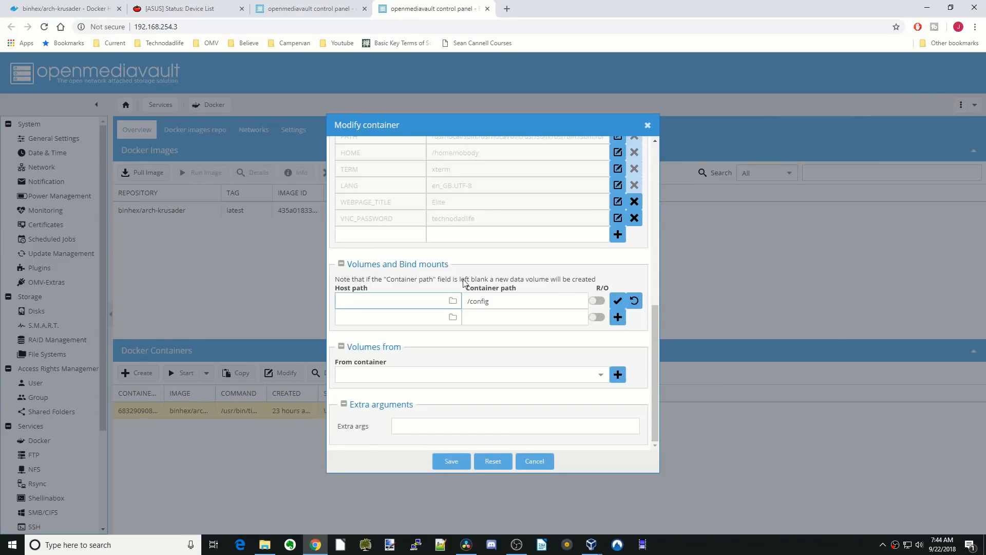
# Step: Choose sharedfolders/appdata/Krusader as the host path for the /config bind mount
pyautogui.click(453, 303)
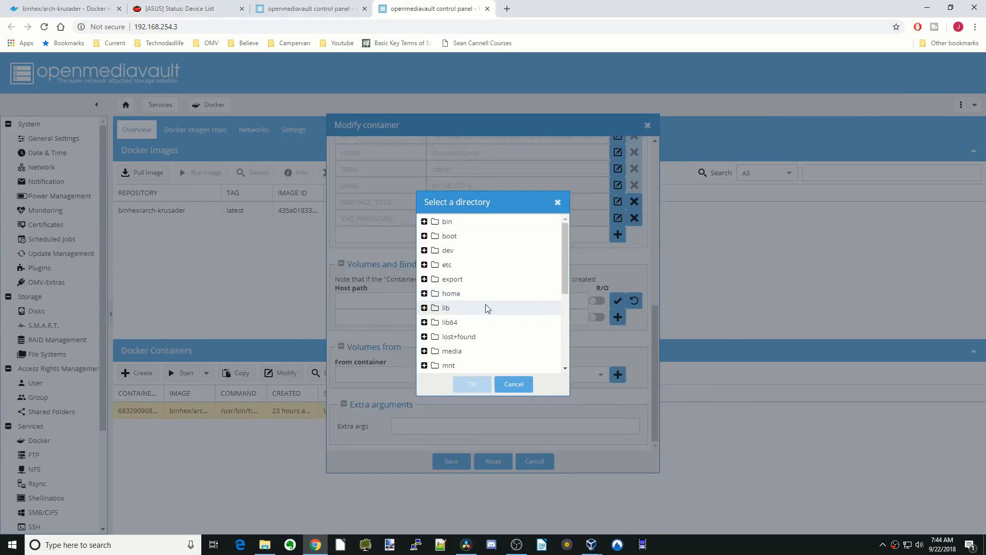
pyautogui.scroll(-5, 486, 308)
pyautogui.scroll(-1, 486, 308)
pyautogui.doubleClick(475, 295)
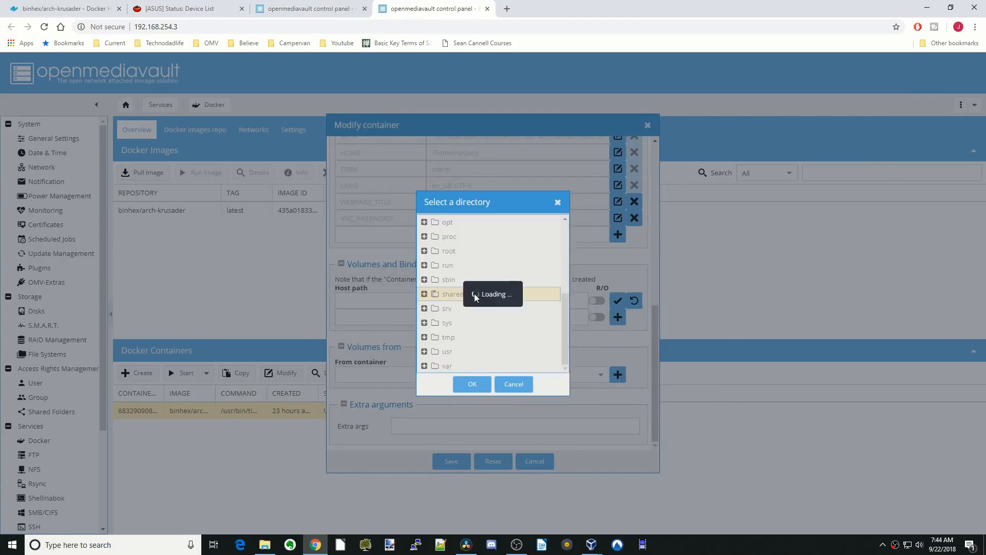
pyautogui.doubleClick(475, 297)
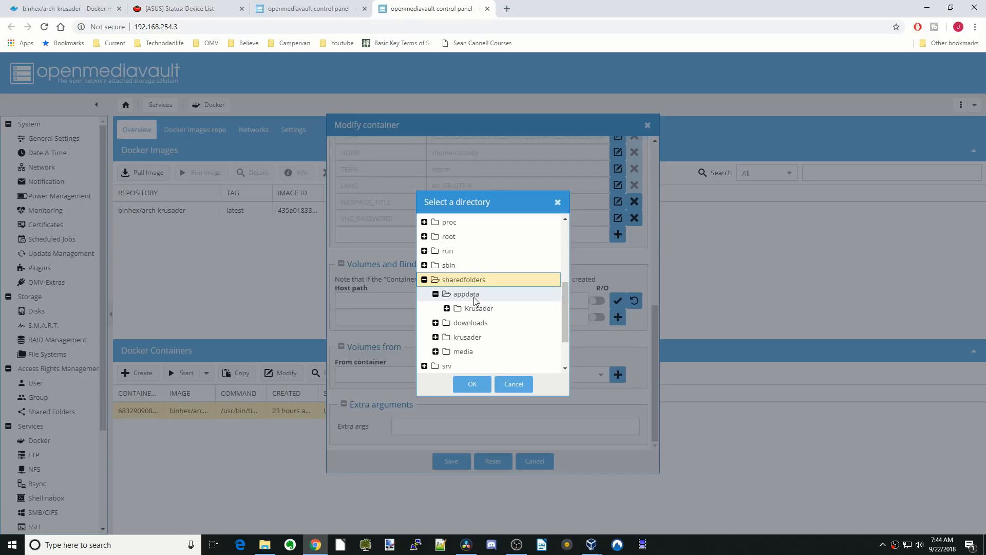
pyautogui.click(481, 310)
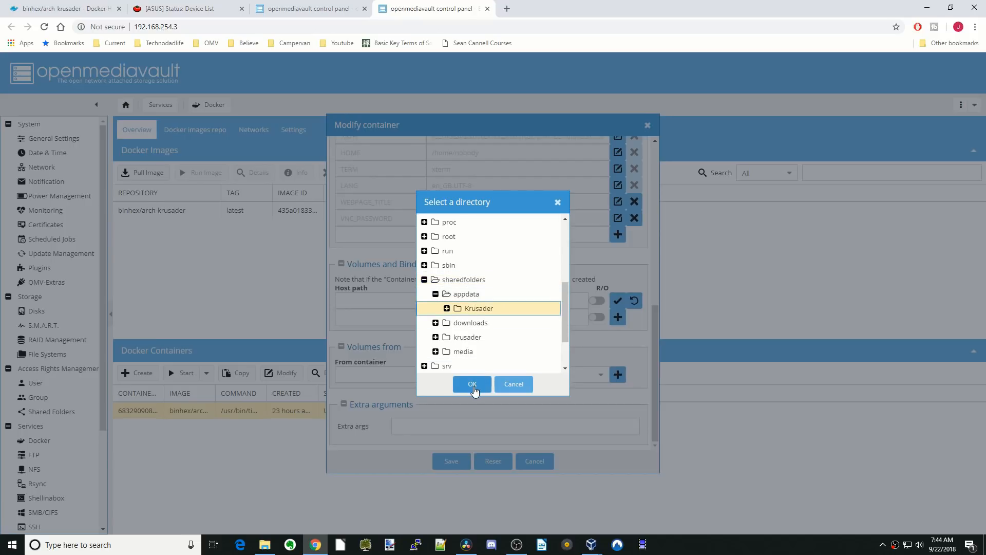
pyautogui.click(472, 385)
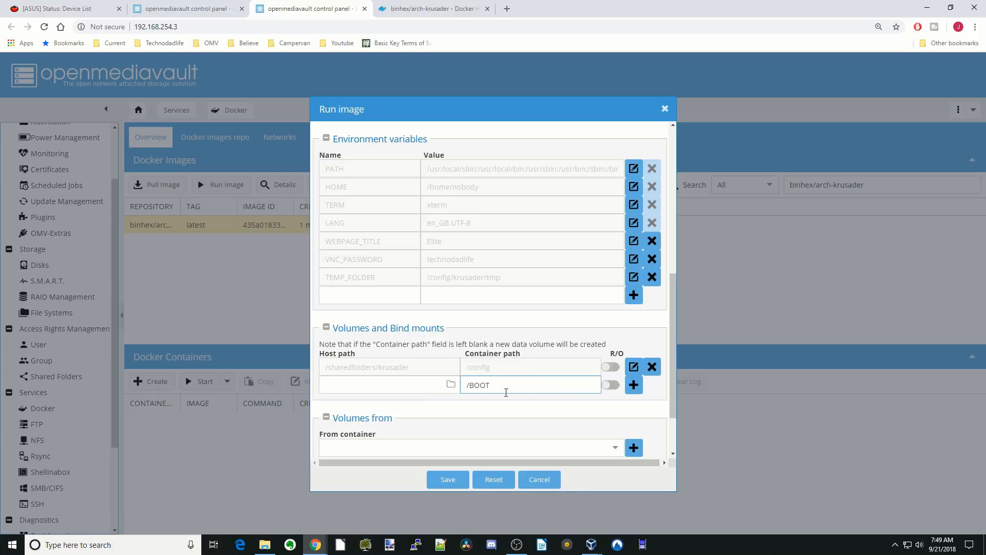
# Step: Add a bind mount mapping host /boot to container path /BOOT
pyautogui.click(451, 386)
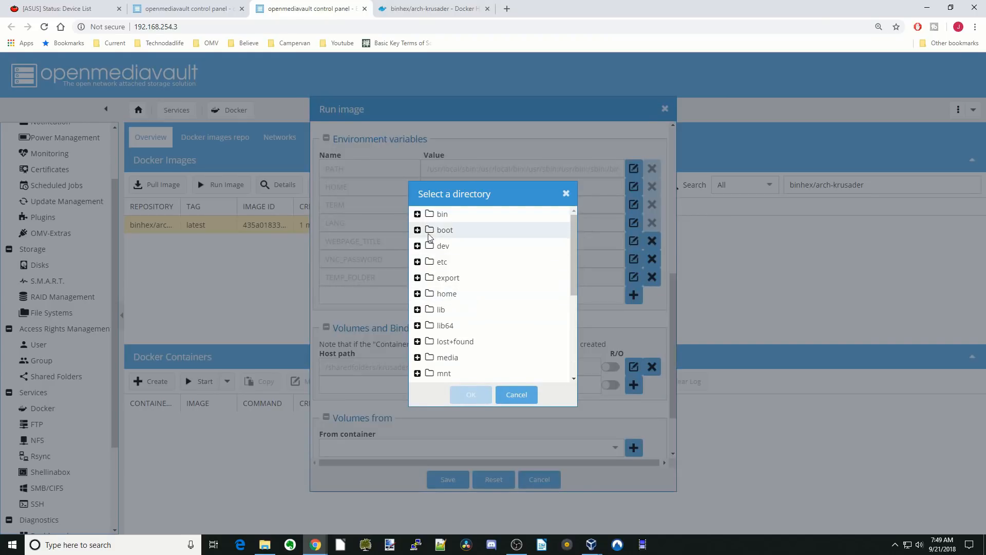
pyautogui.click(443, 233)
pyautogui.click(467, 396)
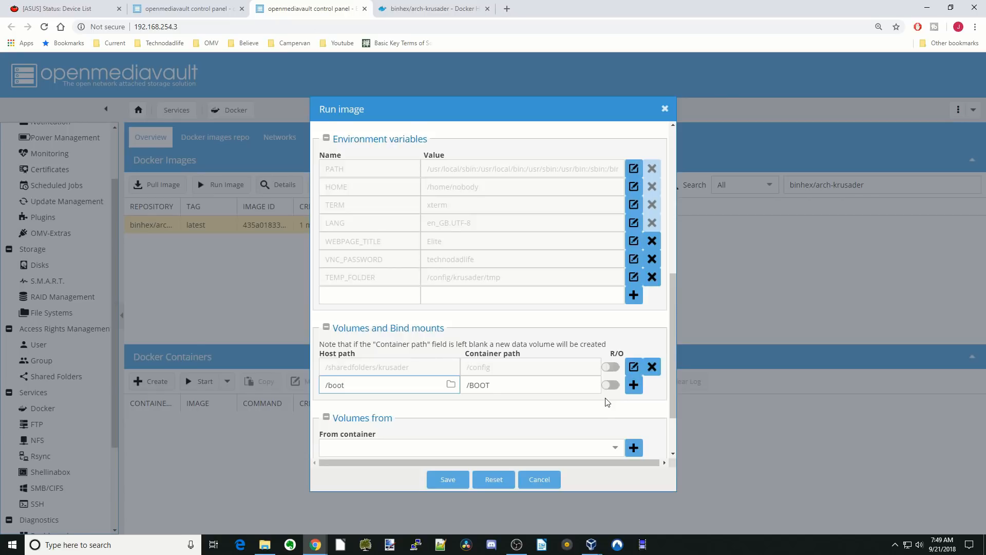
pyautogui.click(635, 390)
# Step: Add a bind mount mapping host /sharedfolders to container path /SHAREDFOLDERS
pyautogui.click(516, 402)
pyautogui.write('/SHAREDFOLDERS')
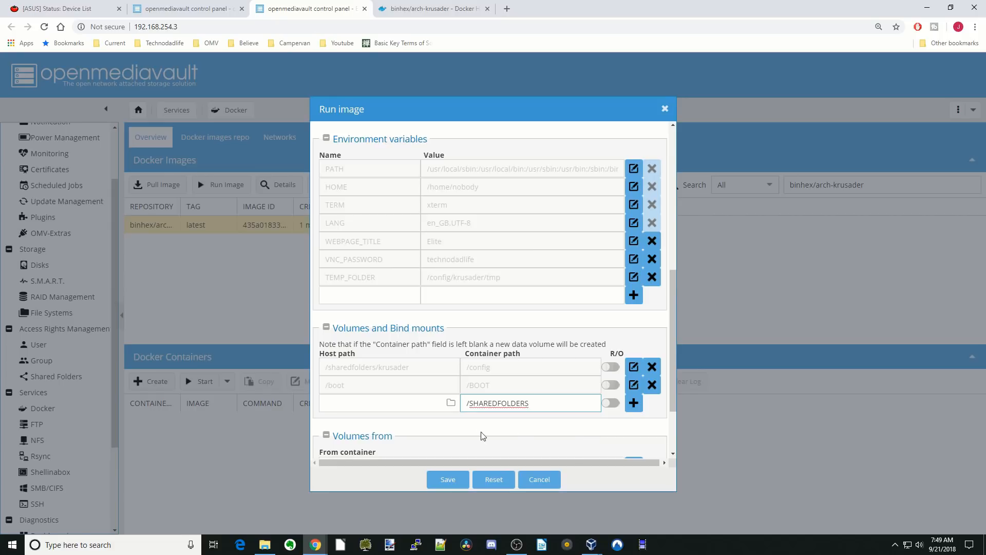
pyautogui.click(450, 402)
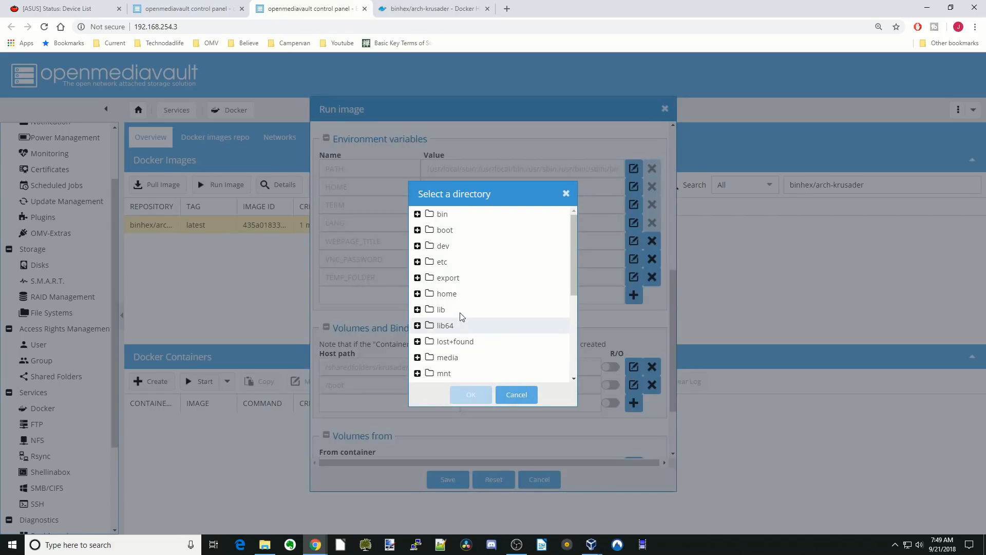
pyautogui.scroll(-4, 464, 314)
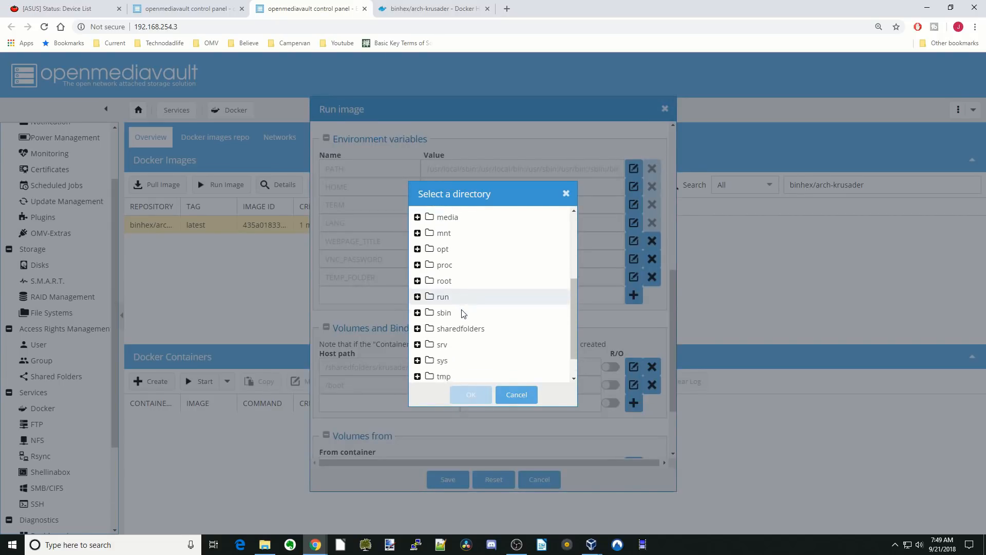
pyautogui.click(456, 299)
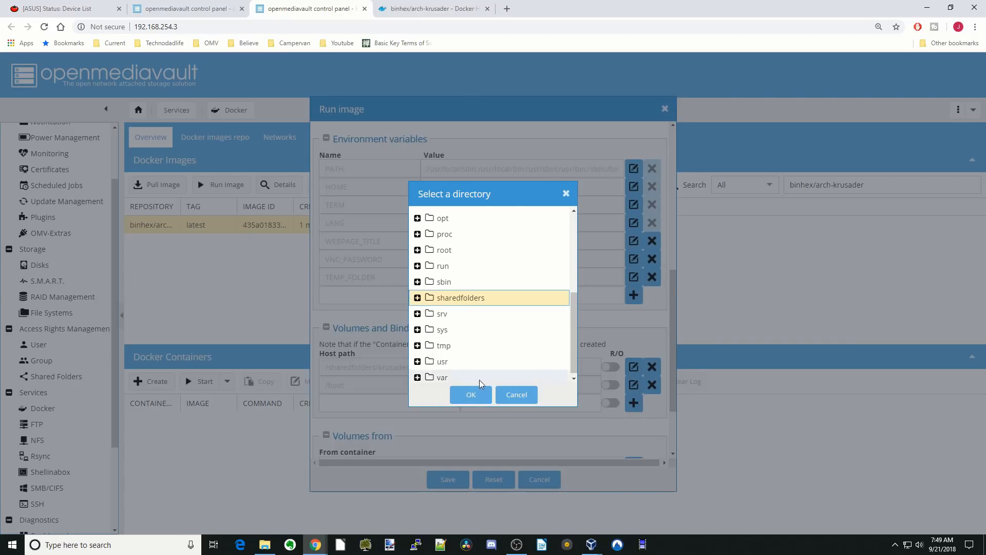
pyautogui.click(472, 394)
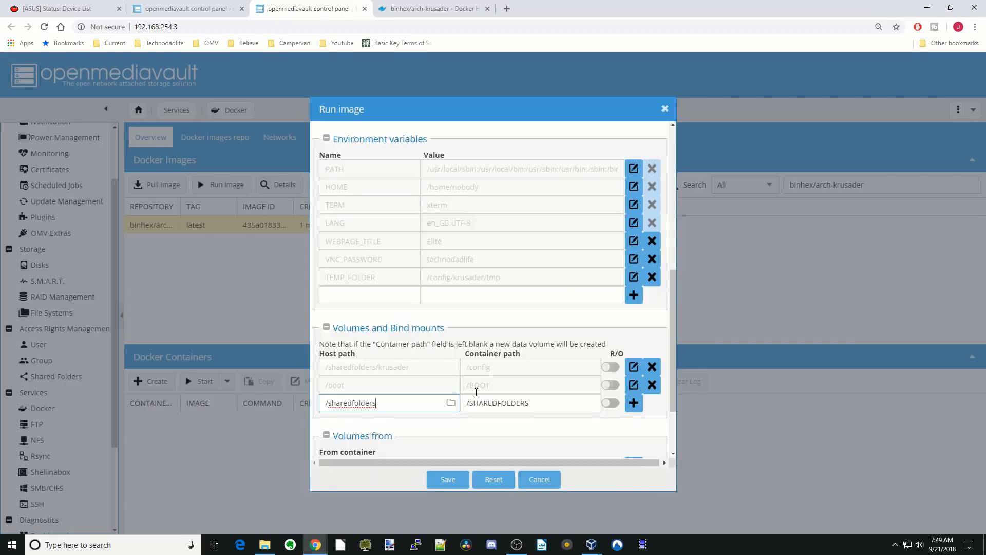
pyautogui.click(635, 404)
# Step: Clear the stray /config mount entry, then enter 'vnc for google chrome' in a new browser tab
pyautogui.click(533, 421)
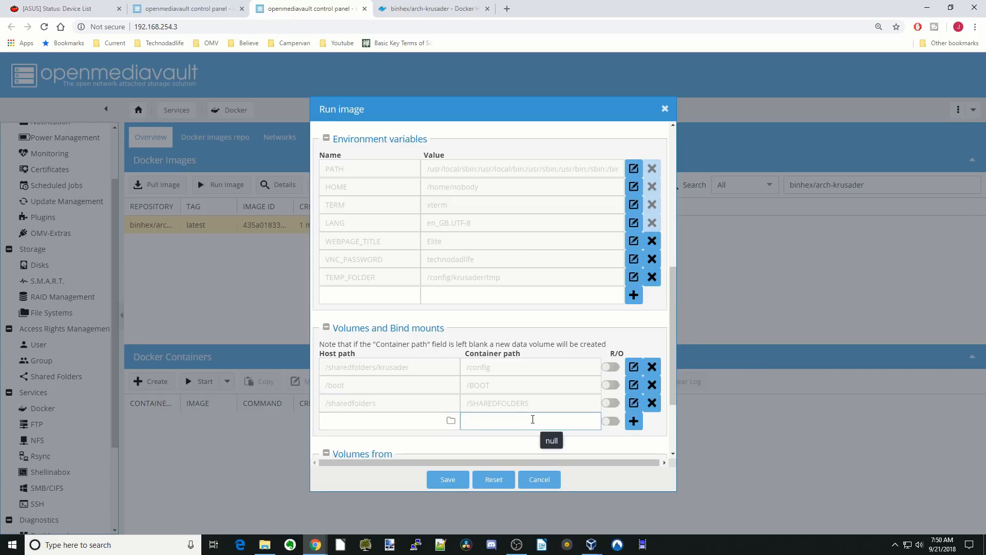
pyautogui.write('/config')
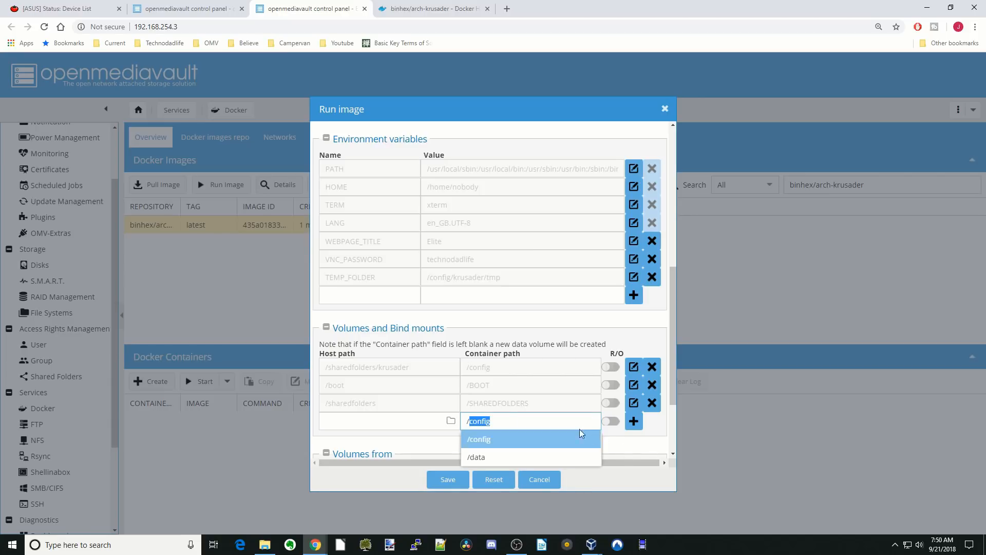
pyautogui.click(443, 425)
pyautogui.moveTo(496, 422); pyautogui.dragTo(454, 427)
pyautogui.press('BackSpace')
pyautogui.scroll(-3, 643, 449)
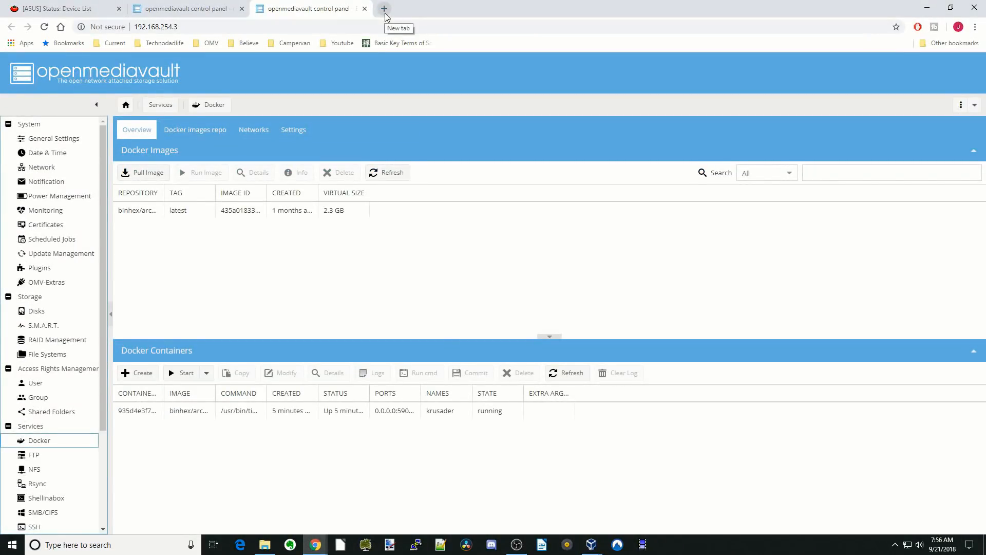
pyautogui.click(385, 13)
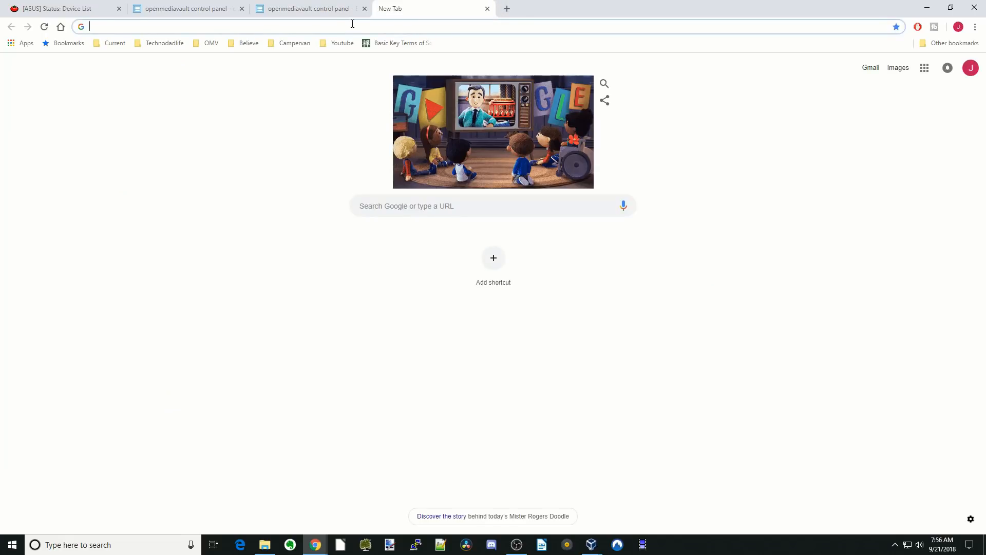
pyautogui.write('vnc')
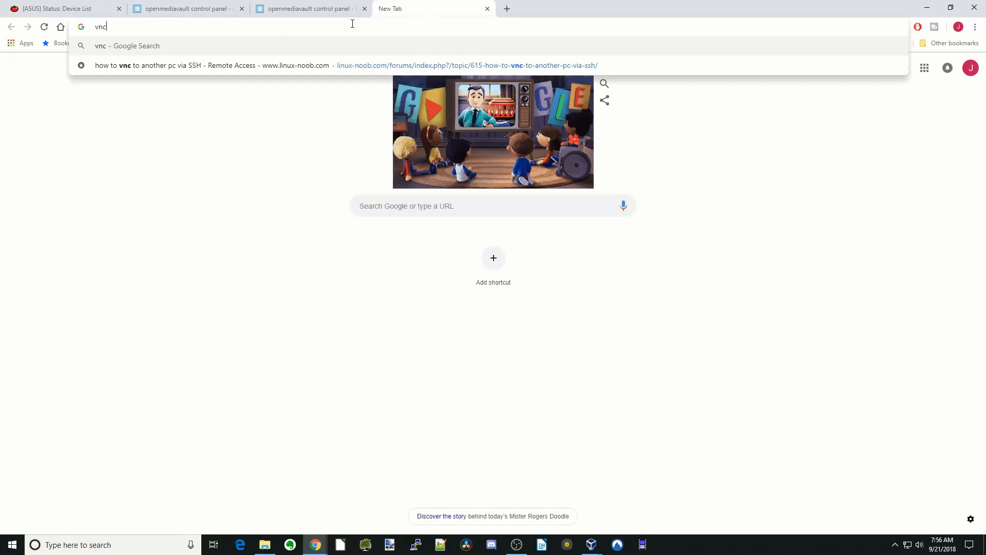
pyautogui.write(' for google chrome')
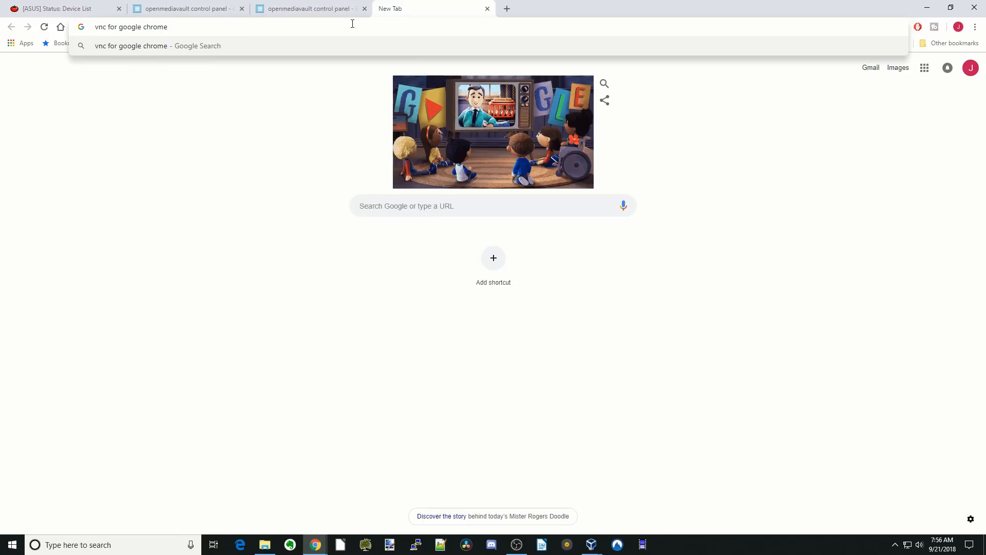
# Step: Search for VNC for Google Chrome and launch the VNC Viewer app from the Web Store
pyautogui.press('Return')
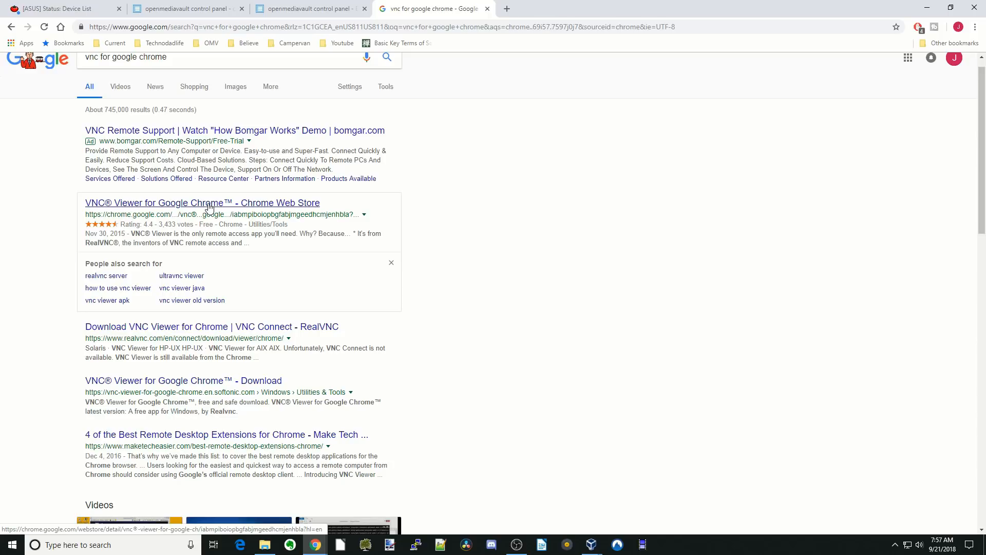
pyautogui.click(209, 204)
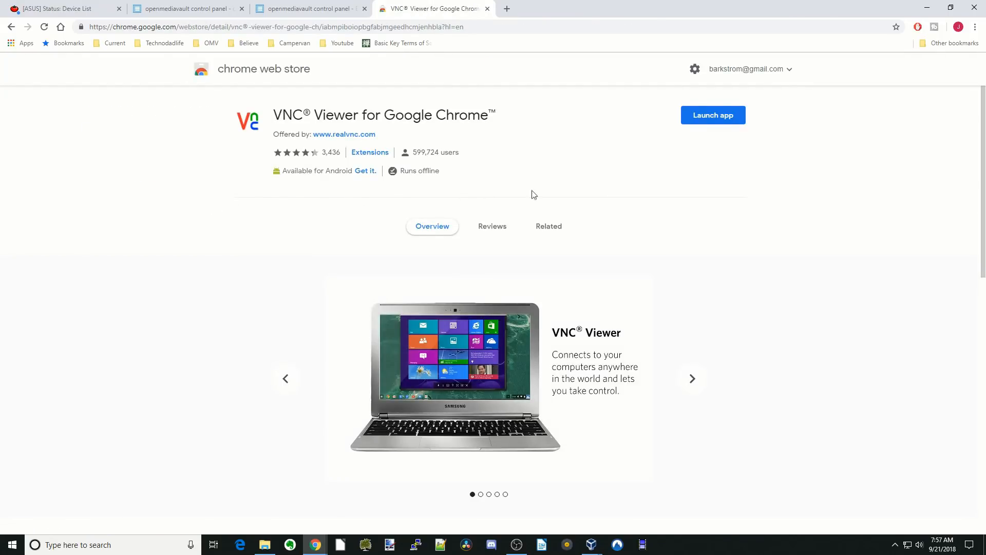
pyautogui.click(717, 118)
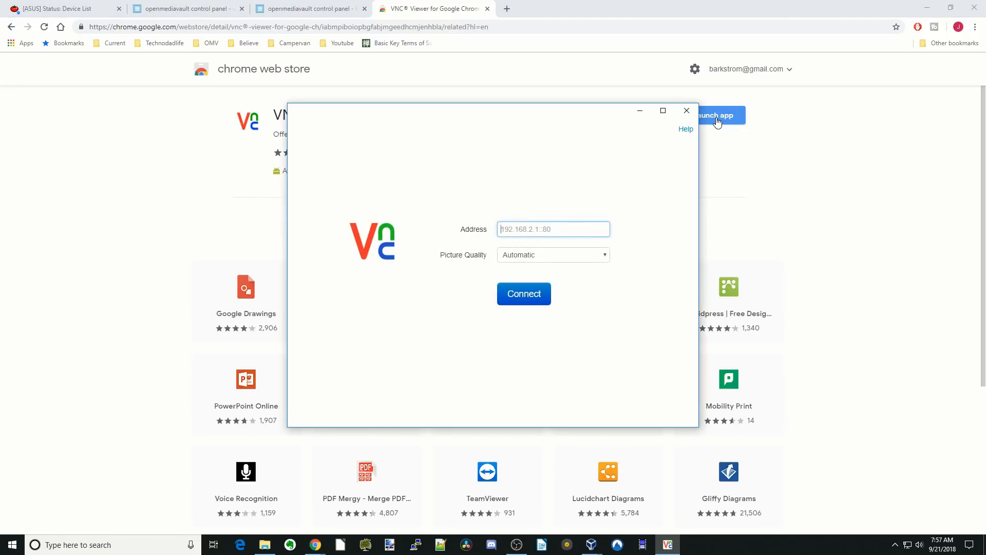
pyautogui.click(488, 9)
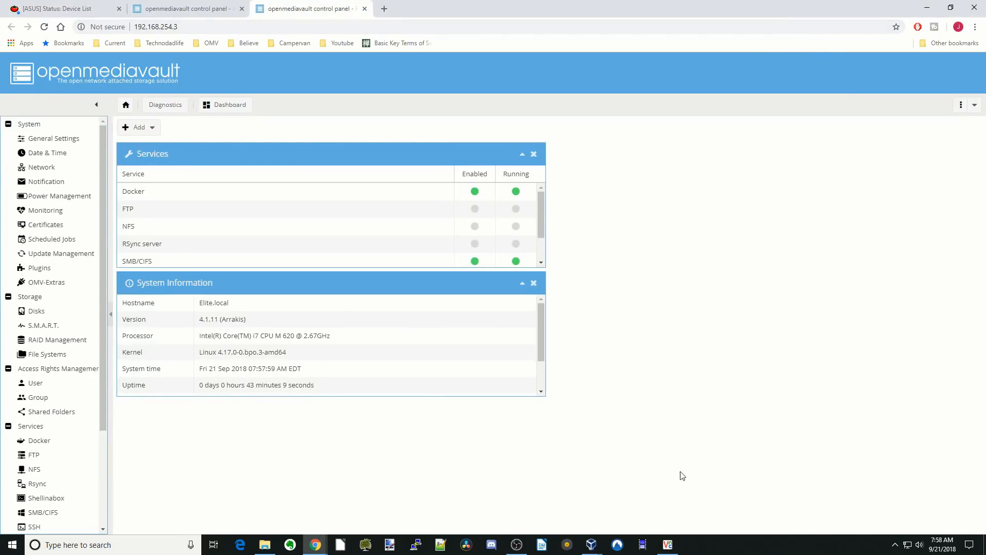
# Step: Close VNC Viewer and relaunch it from Windows search with 'vnc'
pyautogui.click(668, 545)
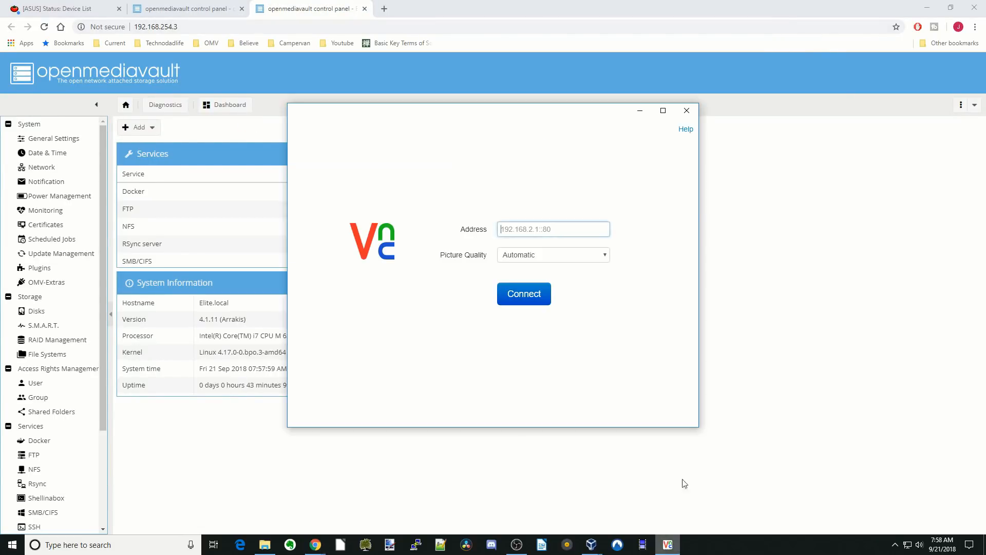
pyautogui.click(687, 110)
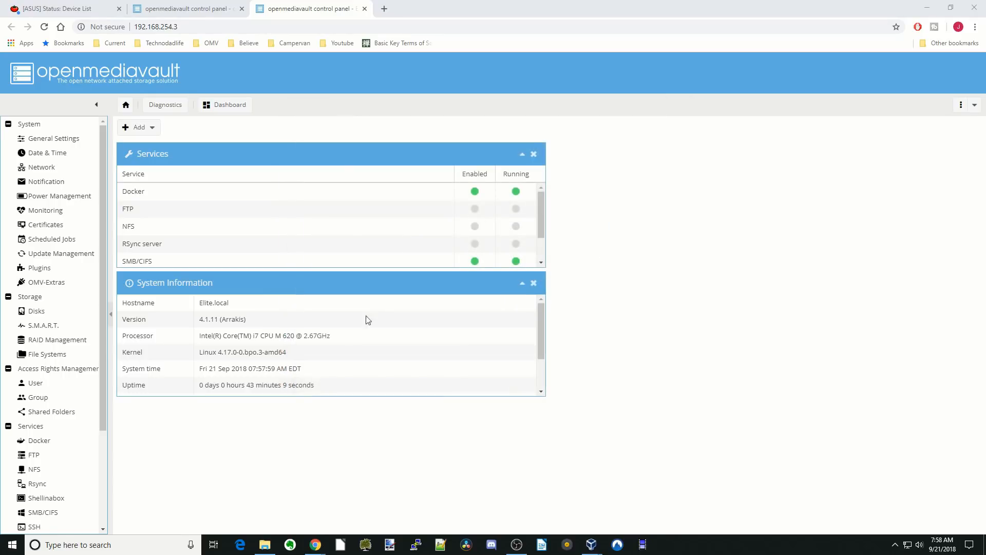
pyautogui.click(74, 545)
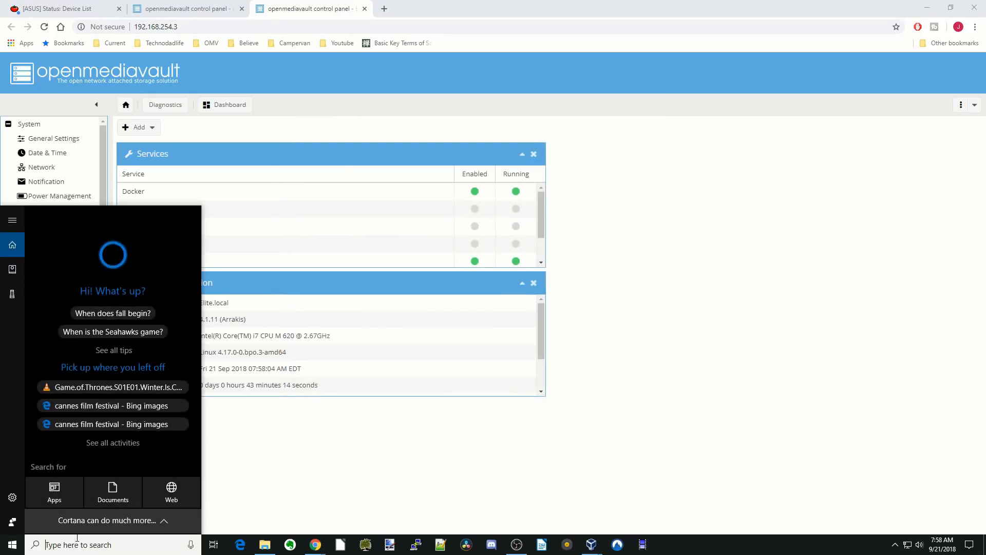
pyautogui.write('vnc')
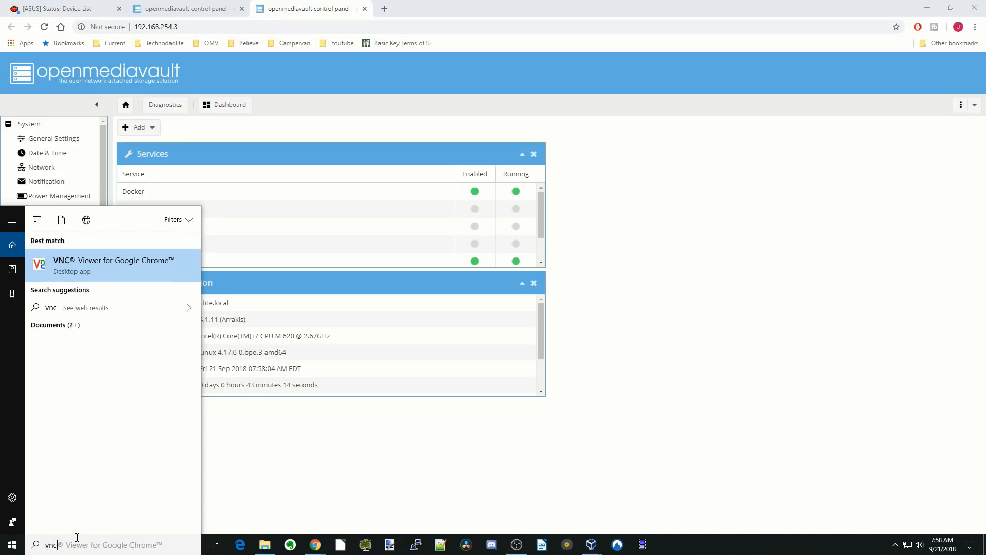
pyautogui.click(140, 264)
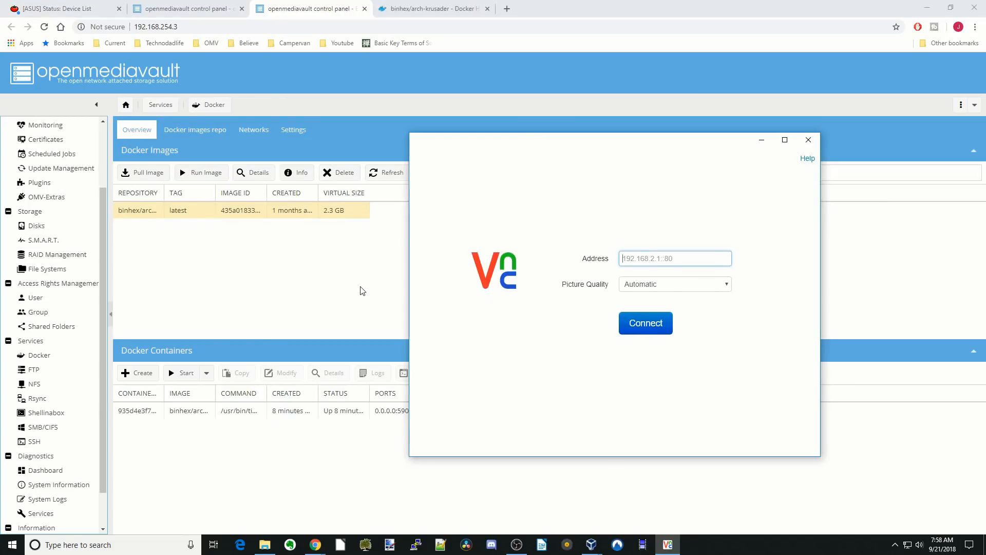
pyautogui.click(436, 10)
pyautogui.scroll(-1, 459, 216)
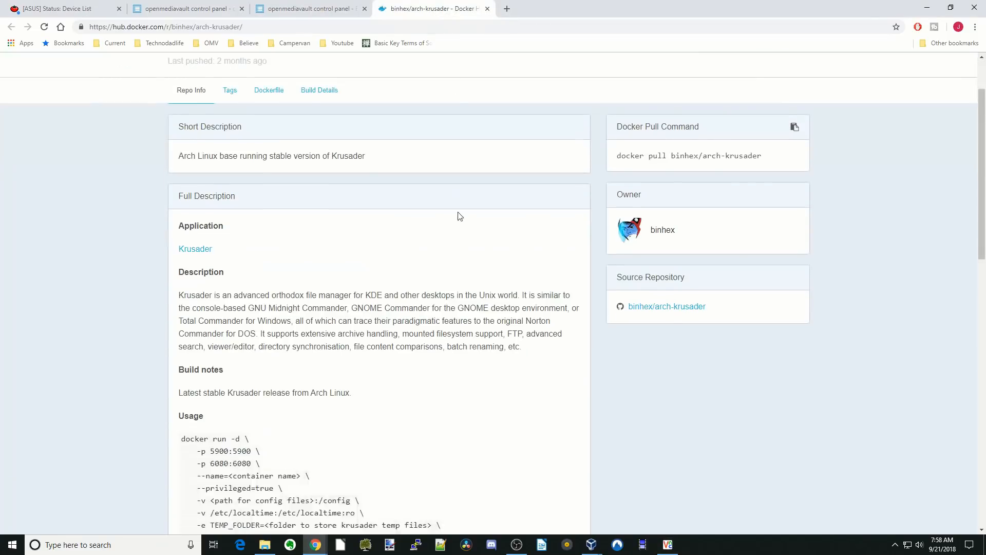
pyautogui.scroll(-10, 459, 216)
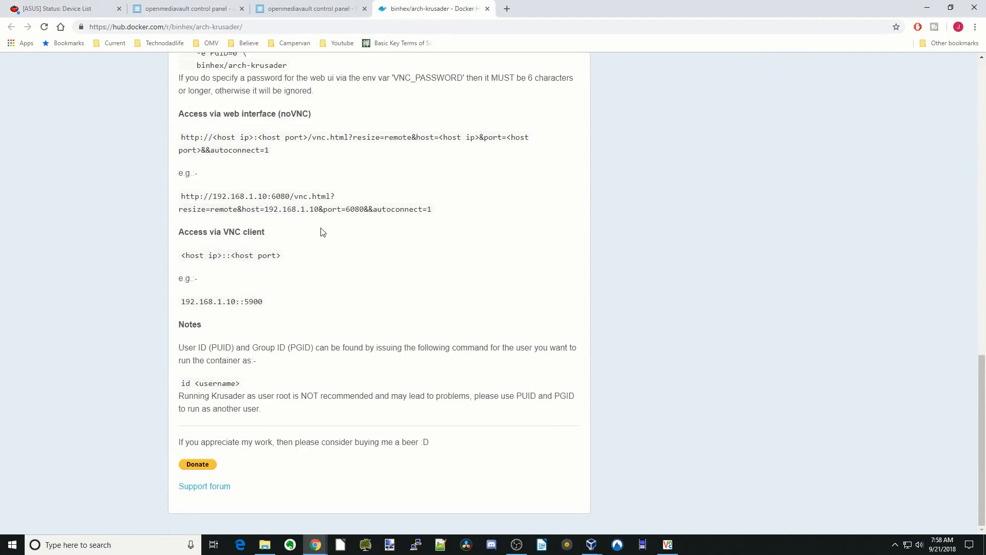
pyautogui.hotkey('ctrl', '2')
pyautogui.moveTo(168, 218); pyautogui.dragTo(327, 316)
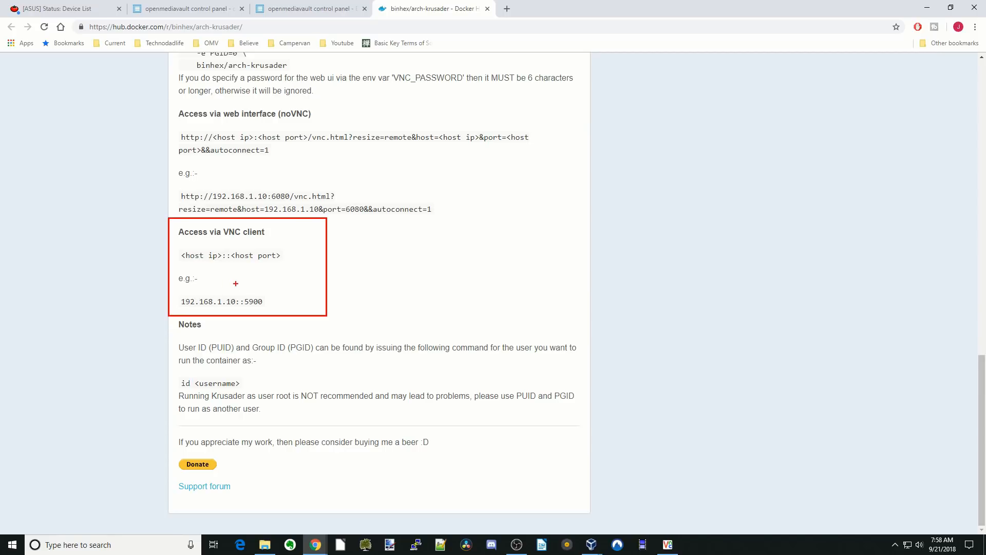
pyautogui.moveTo(235, 289)
pyautogui.mouseDown()
pyautogui.moveTo(262, 313)
pyautogui.moveTo(279, 310)
pyautogui.mouseUp()
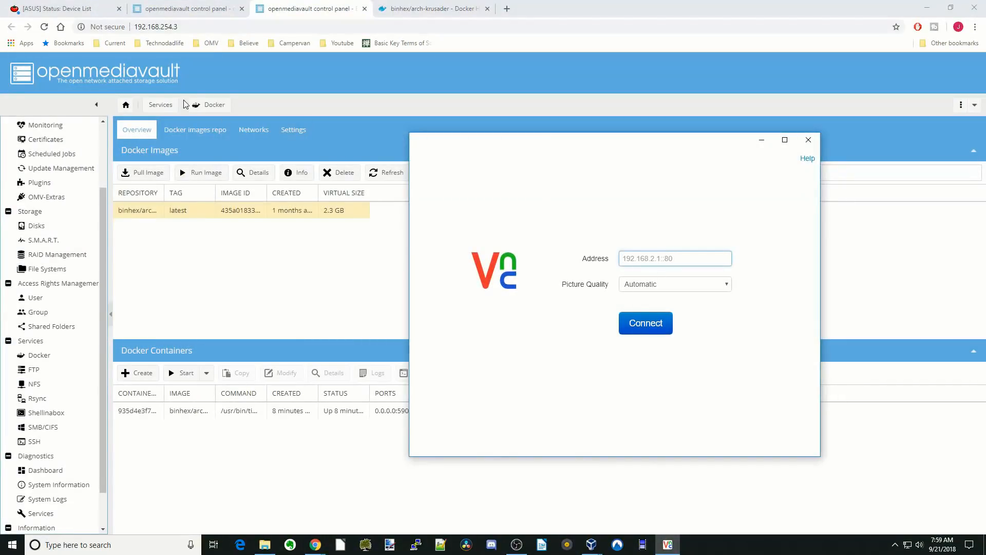
# Step: Copy the NAS address from Chrome's address bar into VNC Viewer's Address field
pyautogui.click(177, 28)
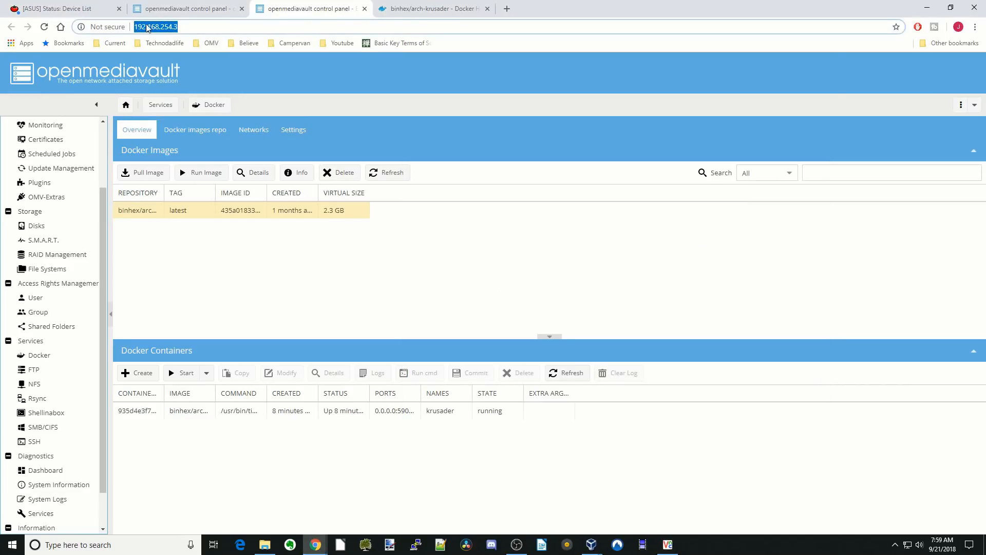
pyautogui.rightClick(150, 26)
pyautogui.click(176, 81)
pyautogui.click(668, 544)
pyautogui.rightClick(639, 264)
pyautogui.click(668, 344)
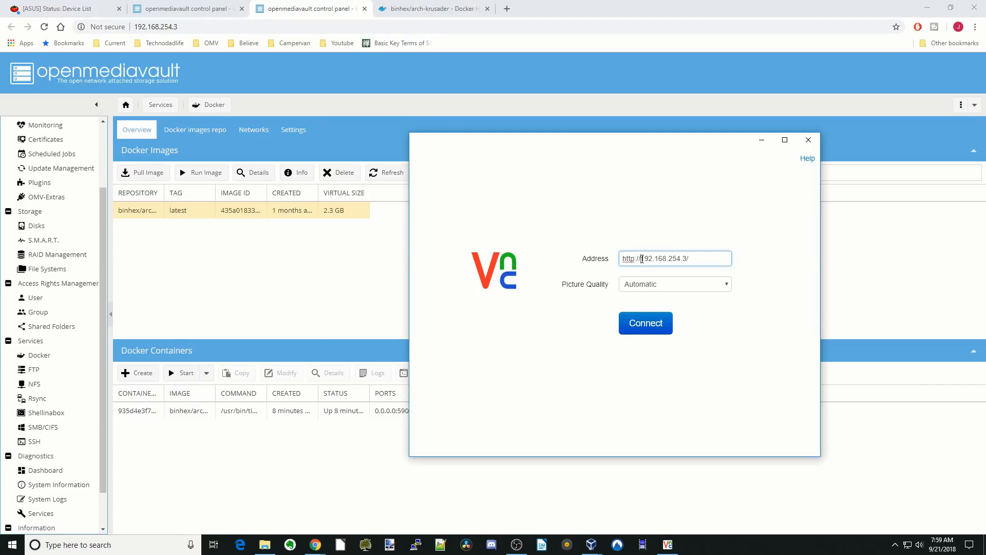
# Step: Change the address to 192.168.254.3::5900 and connect
pyautogui.moveTo(642, 259); pyautogui.dragTo(620, 262)
pyautogui.press('BackSpace')
pyautogui.press('BackSpace')
pyautogui.write('::')
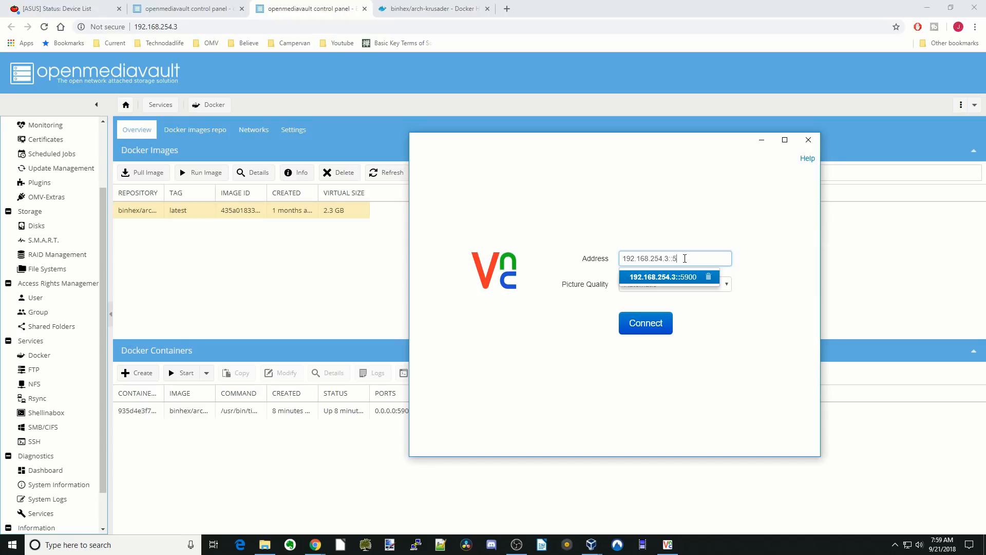
pyautogui.write('5900')
pyautogui.click(665, 278)
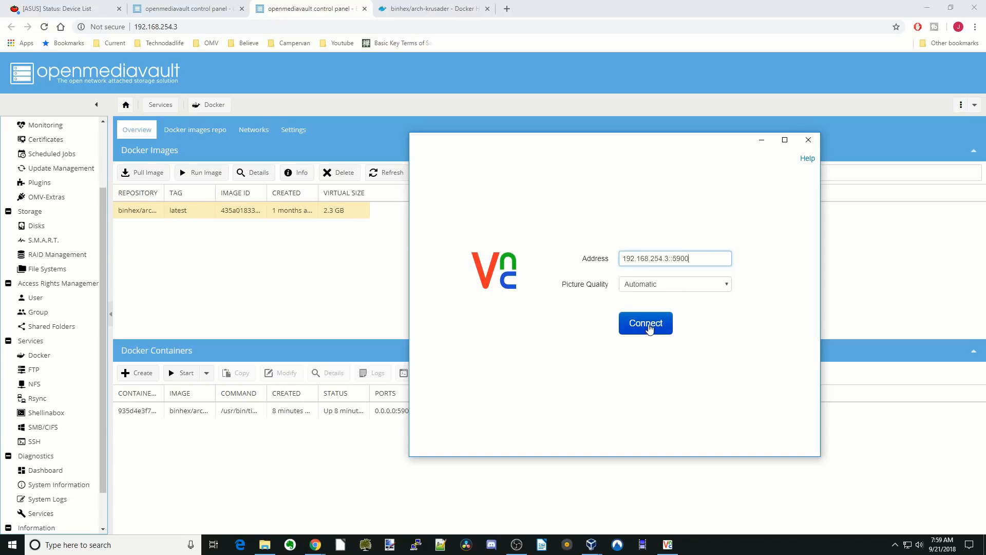
pyautogui.click(645, 323)
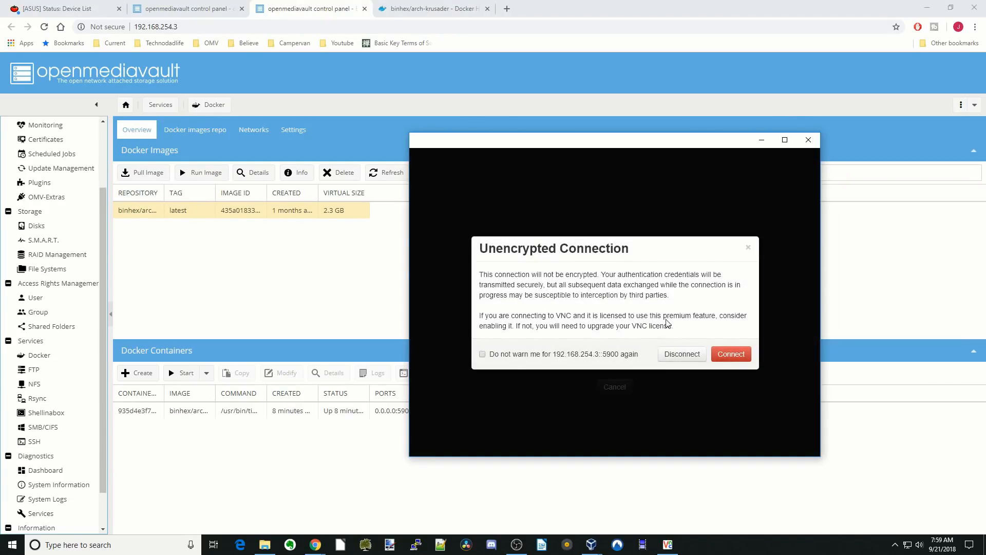
# Step: Accept the unencrypted VNC connection, submit the password, and dismiss Krusader's welcome and bookmarks error messages
pyautogui.click(737, 354)
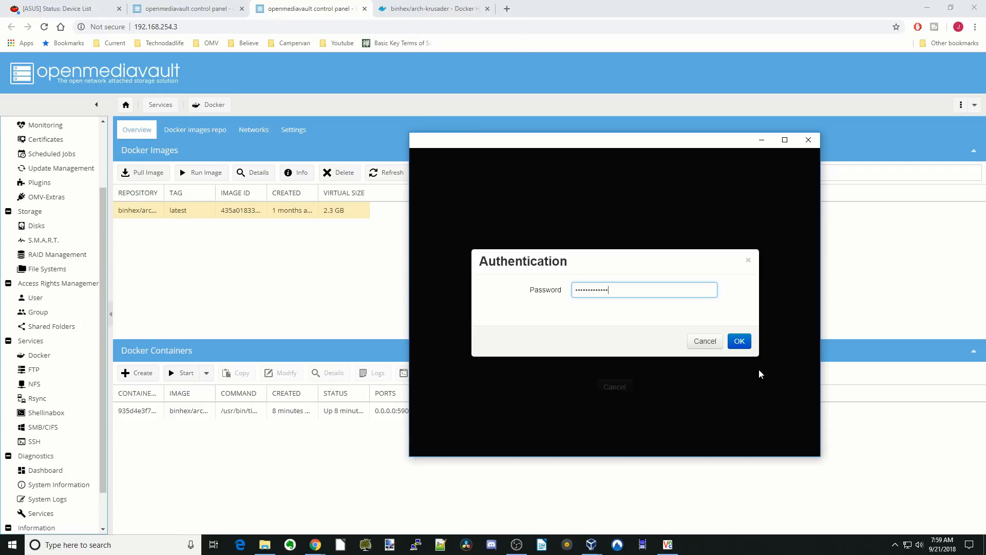
pyautogui.click(739, 341)
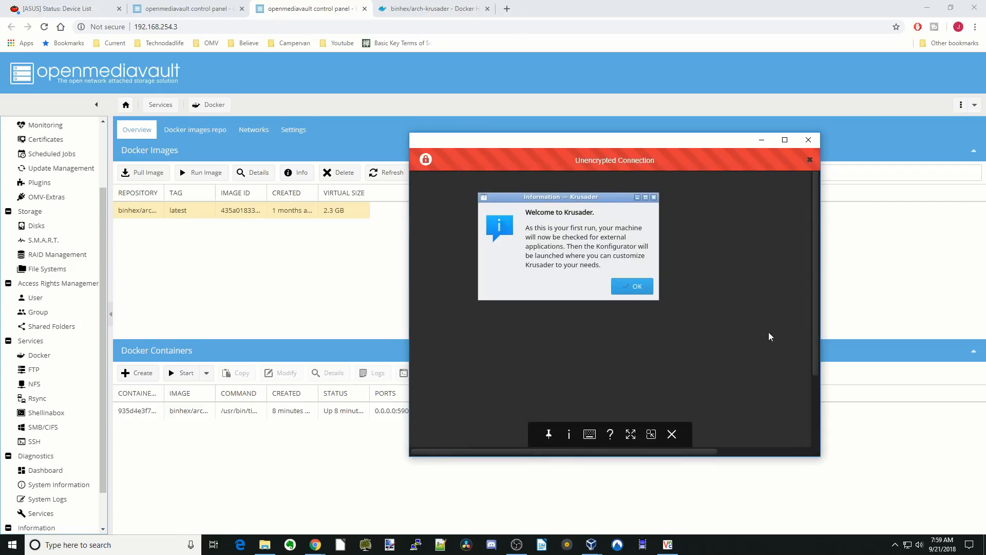
pyautogui.click(636, 288)
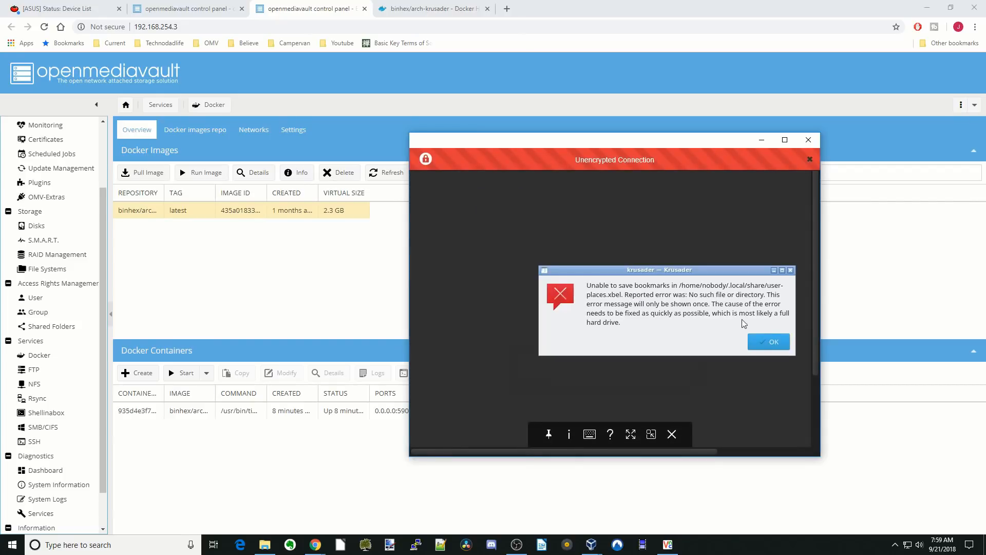
pyautogui.click(771, 345)
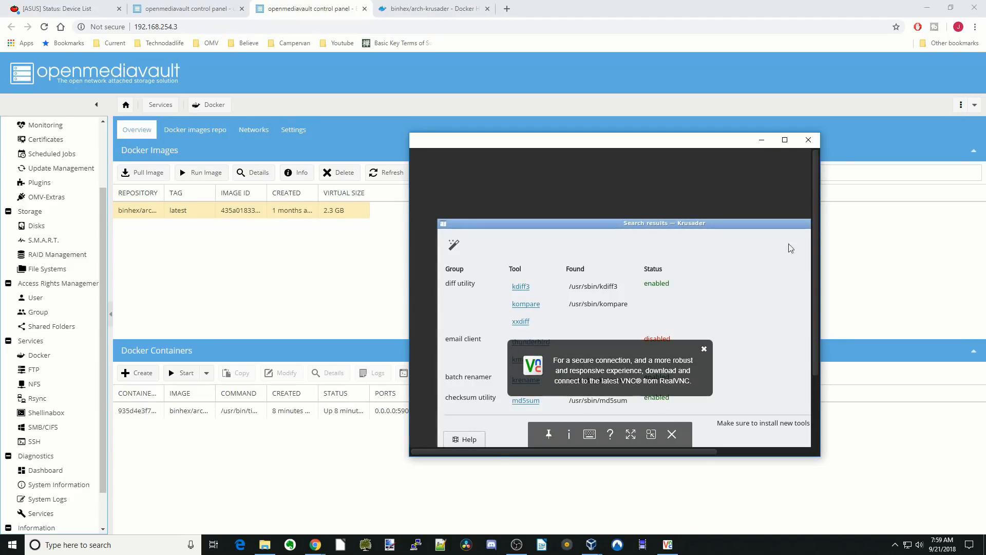
# Step: Make the viewer full screen, accept the tool and packer search results, and close Konfigurator and the upgrade notice
pyautogui.click(785, 139)
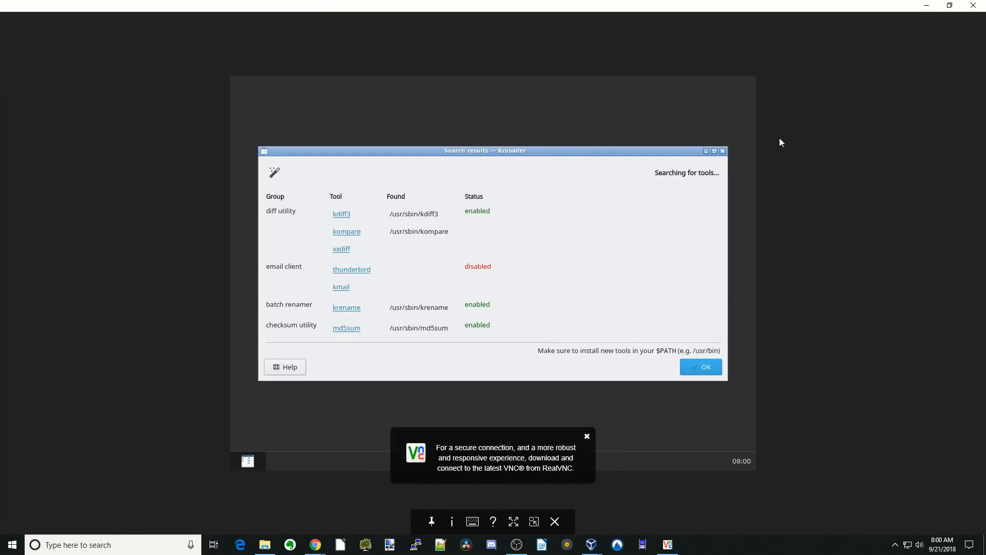
pyautogui.click(708, 369)
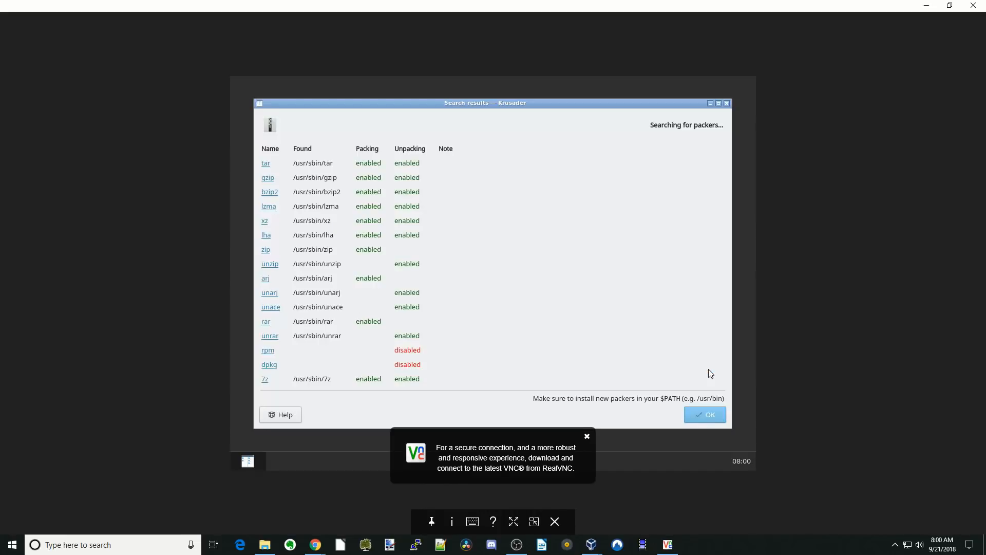
pyautogui.click(716, 415)
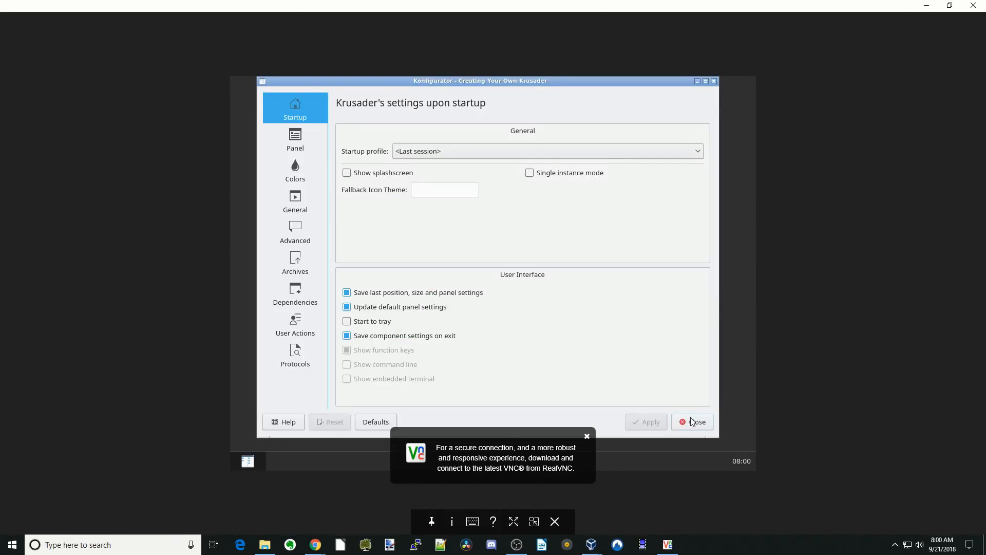
pyautogui.click(695, 423)
pyautogui.click(587, 437)
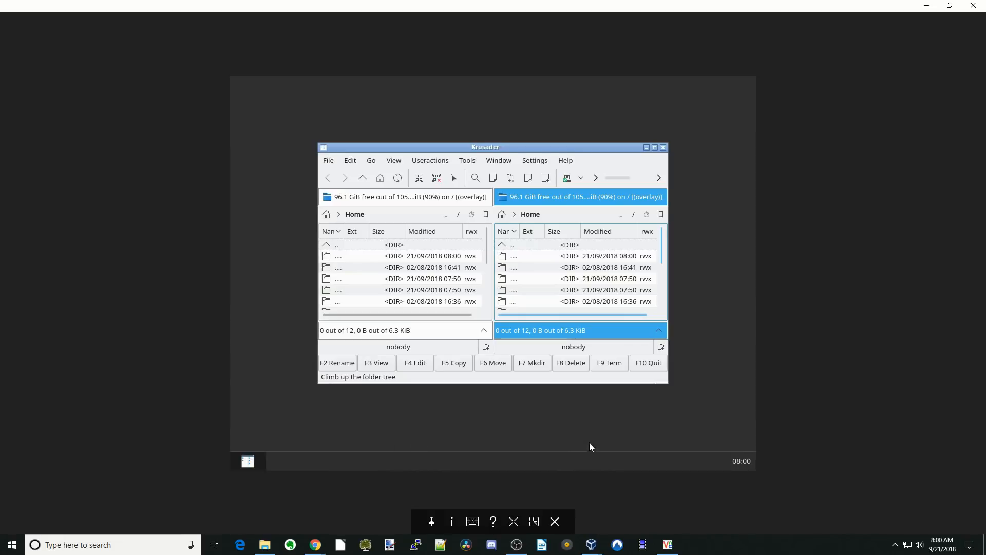
# Step: Maximize Krusader and browse the left panel from Root, via a look at Boot, into SHAREDFOLDERS
pyautogui.click(655, 147)
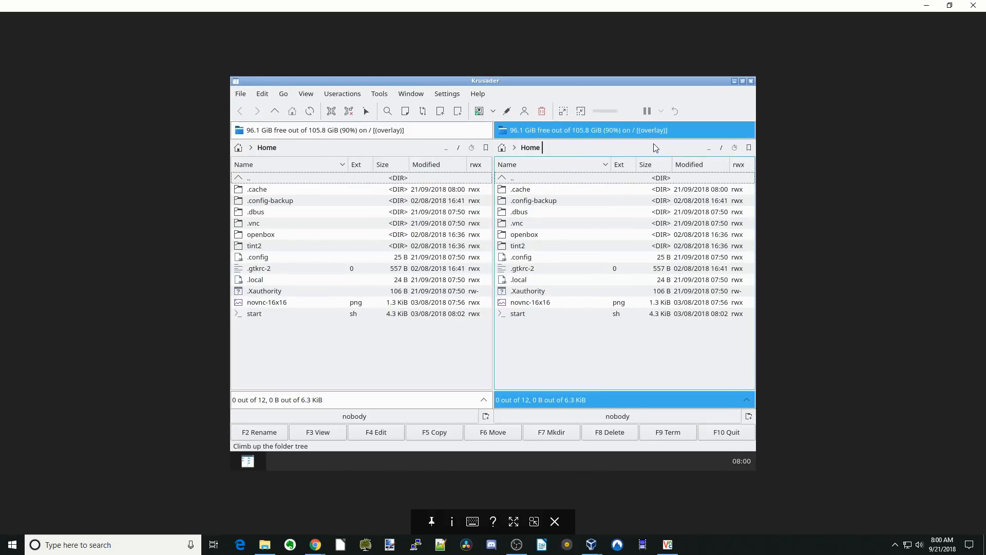
pyautogui.click(238, 148)
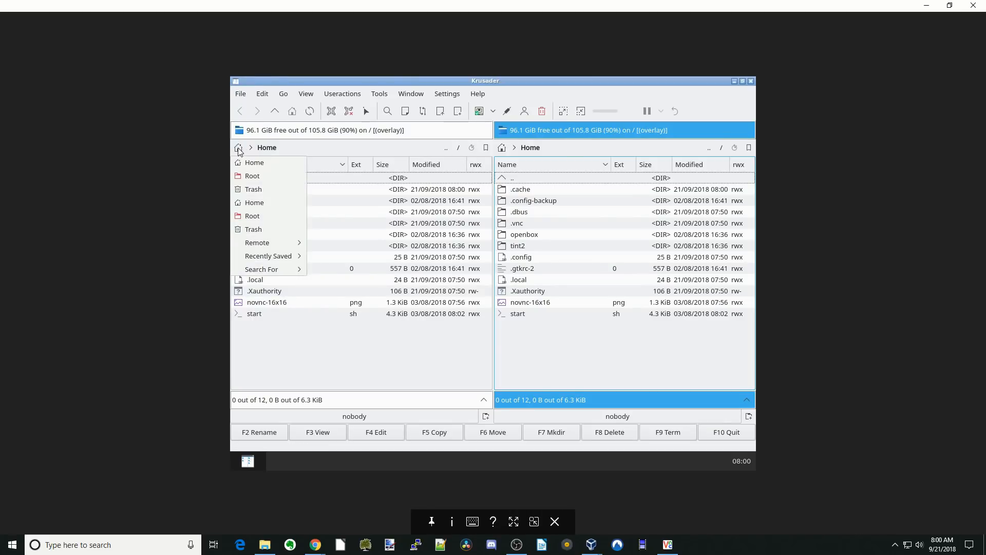
pyautogui.click(255, 178)
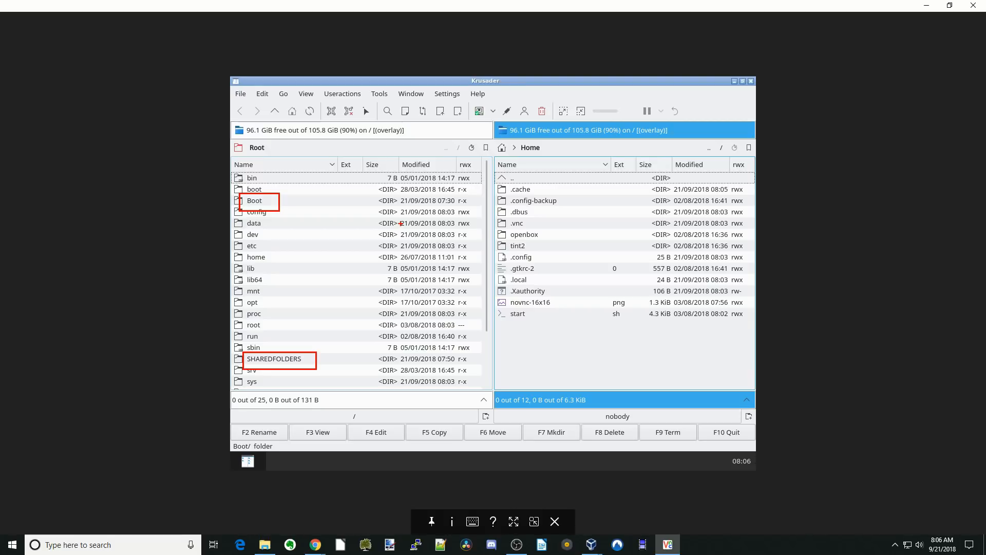
pyautogui.doubleClick(257, 202)
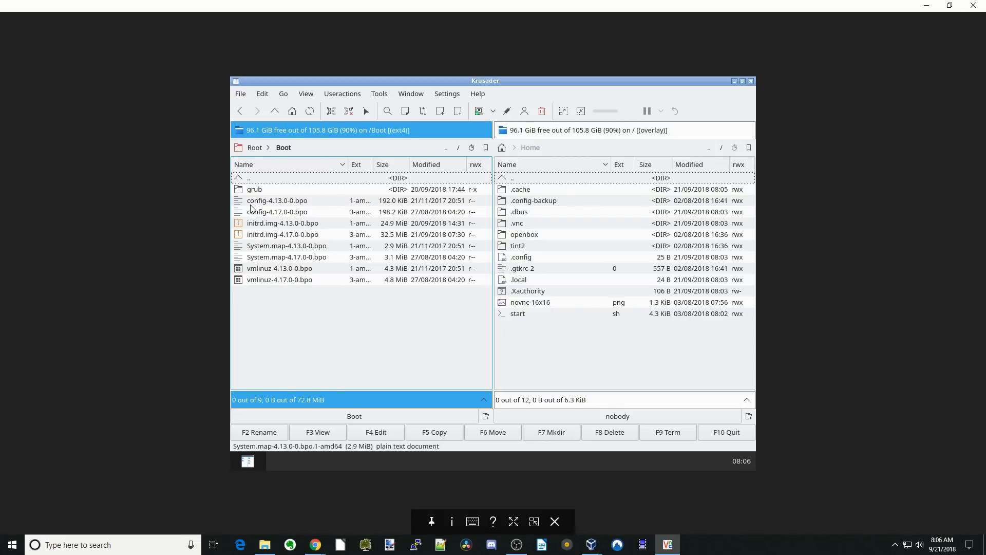
pyautogui.click(241, 111)
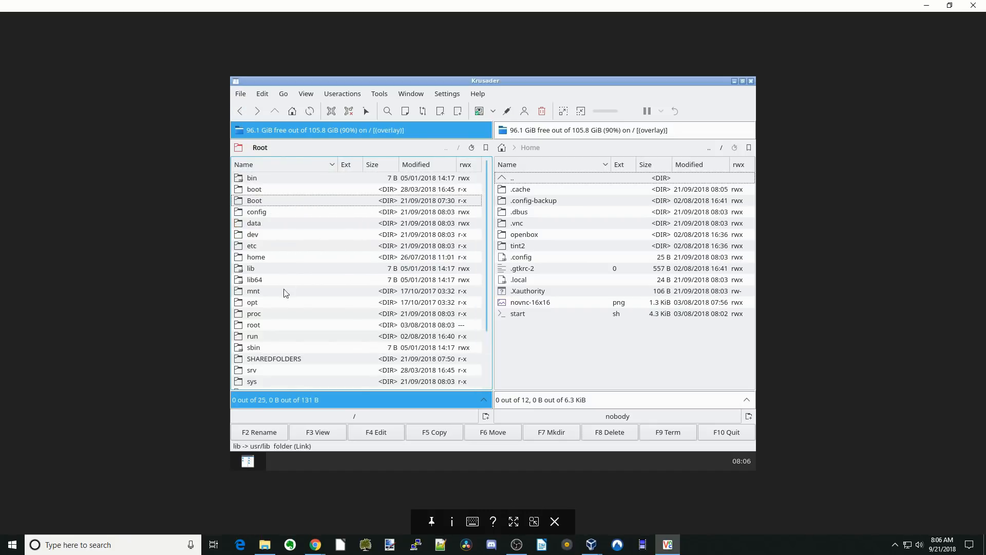
pyautogui.click(278, 362)
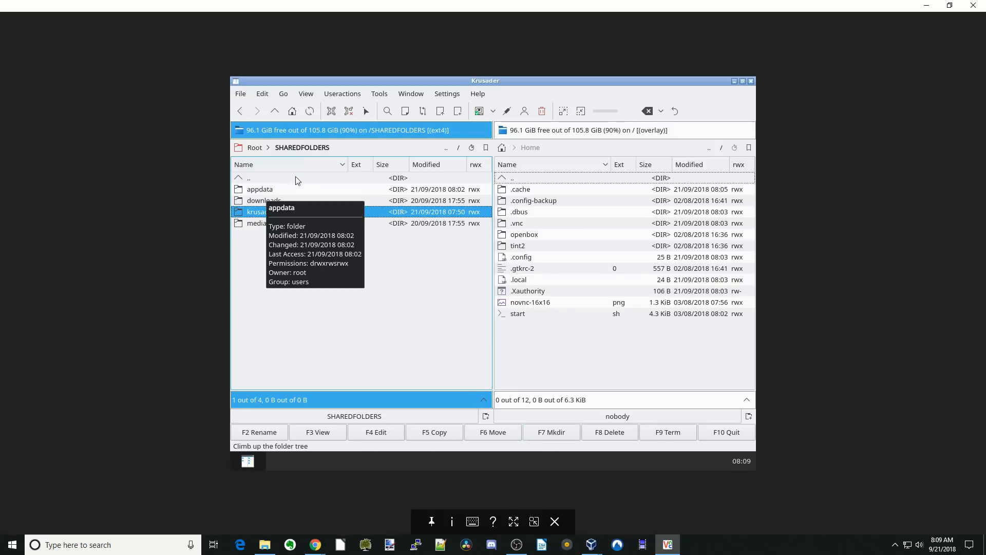
# Step: Open the shared media folder in Krusader and create a music folder in it
pyautogui.click(260, 547)
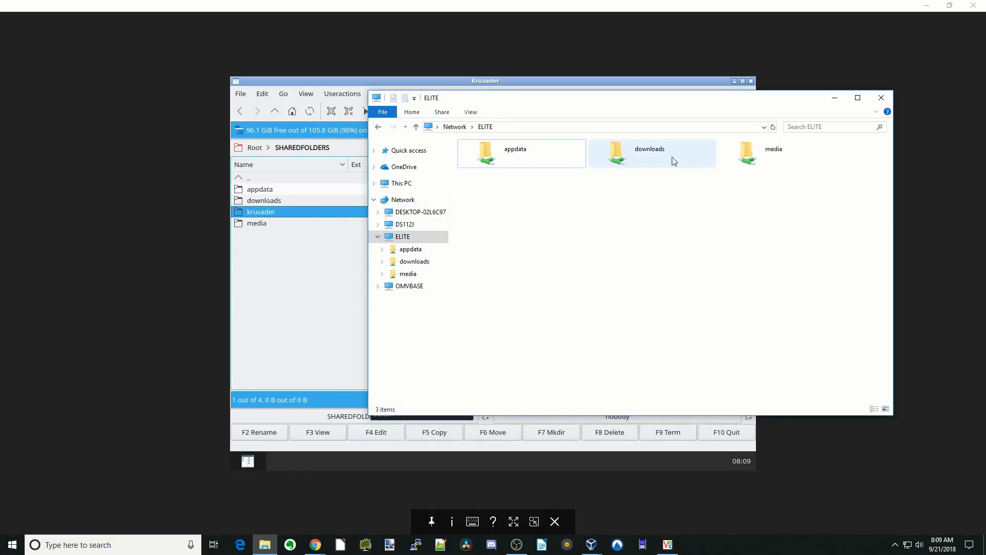
pyautogui.click(836, 100)
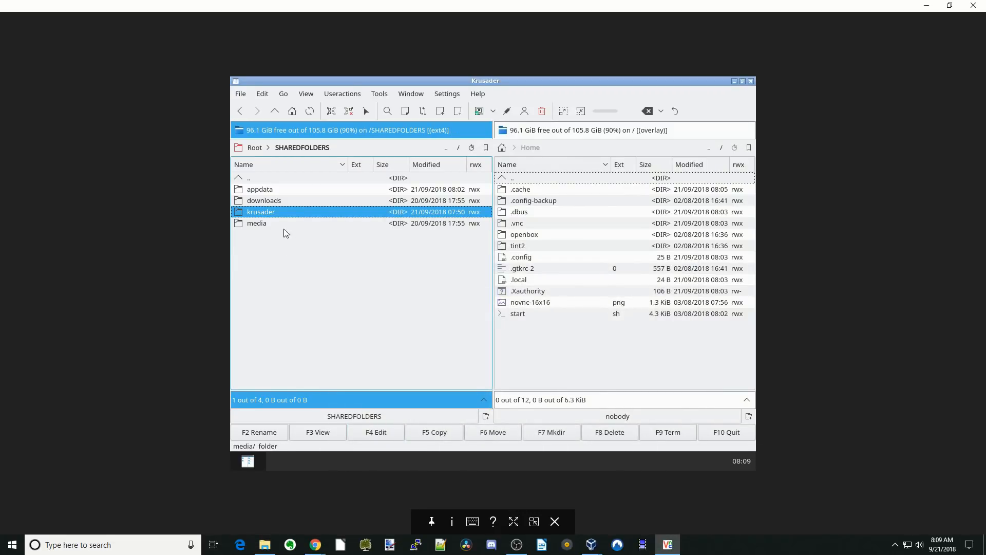
pyautogui.doubleClick(266, 224)
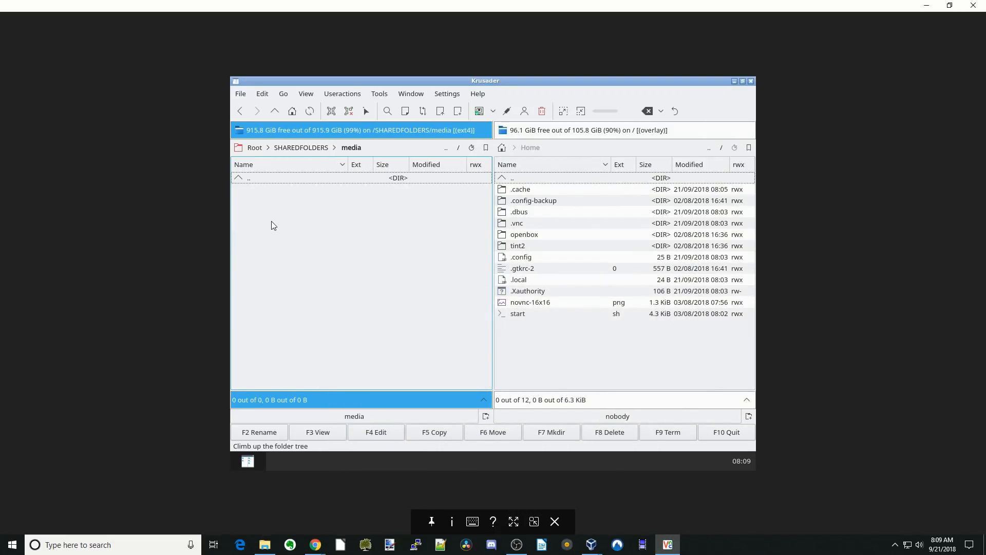
pyautogui.click(559, 436)
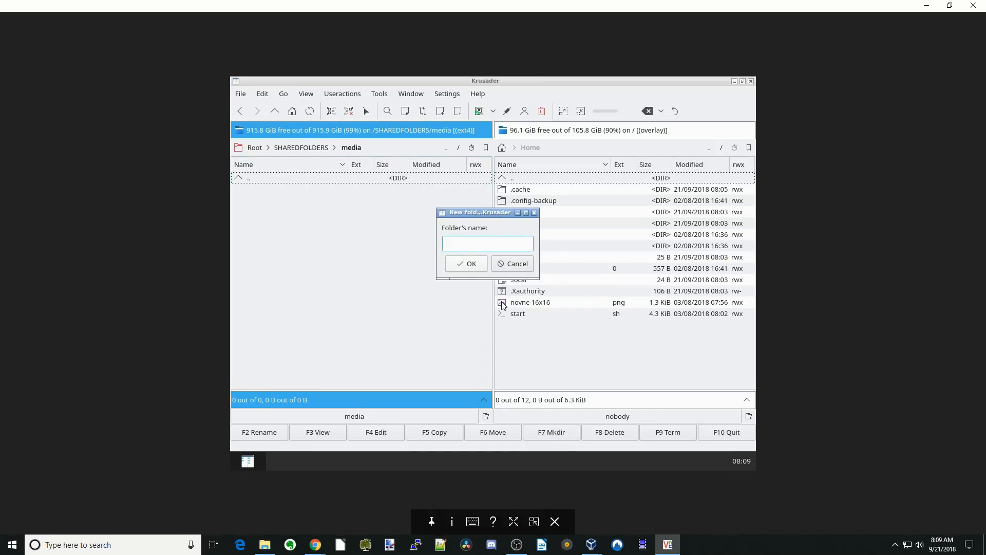
pyautogui.write('music')
pyautogui.click(471, 268)
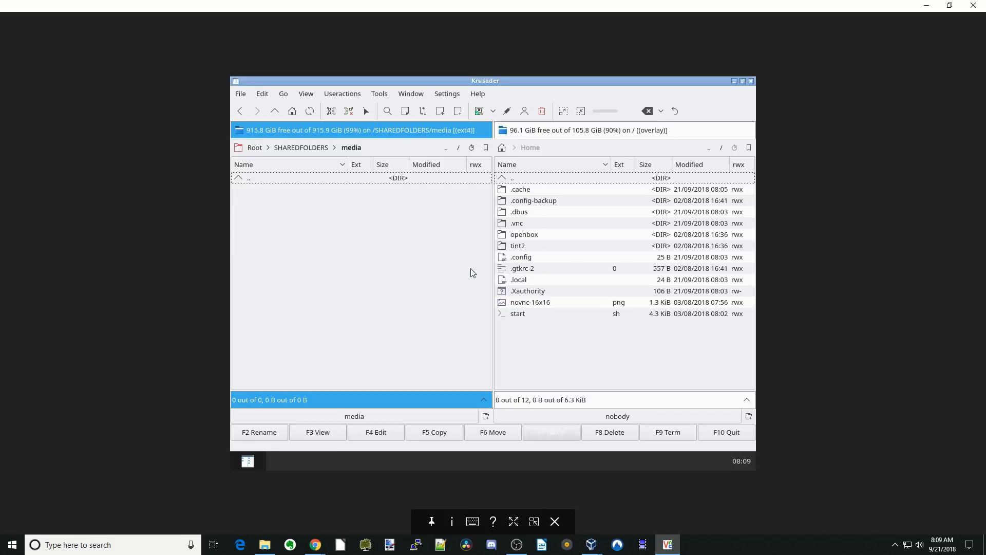
# Step: Check the ELITE media share in File Explorer for music, then reopen media in Krusader
pyautogui.click(269, 549)
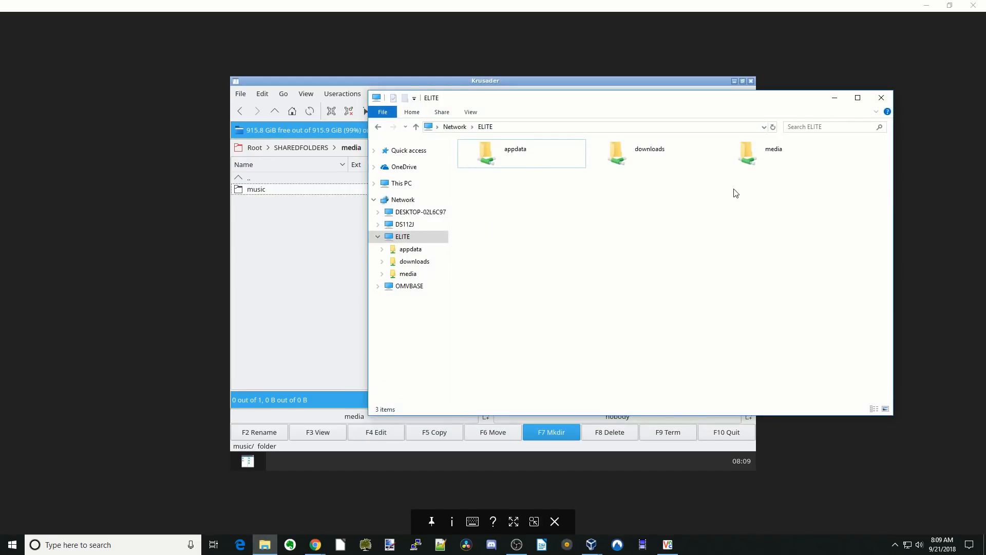
pyautogui.doubleClick(759, 153)
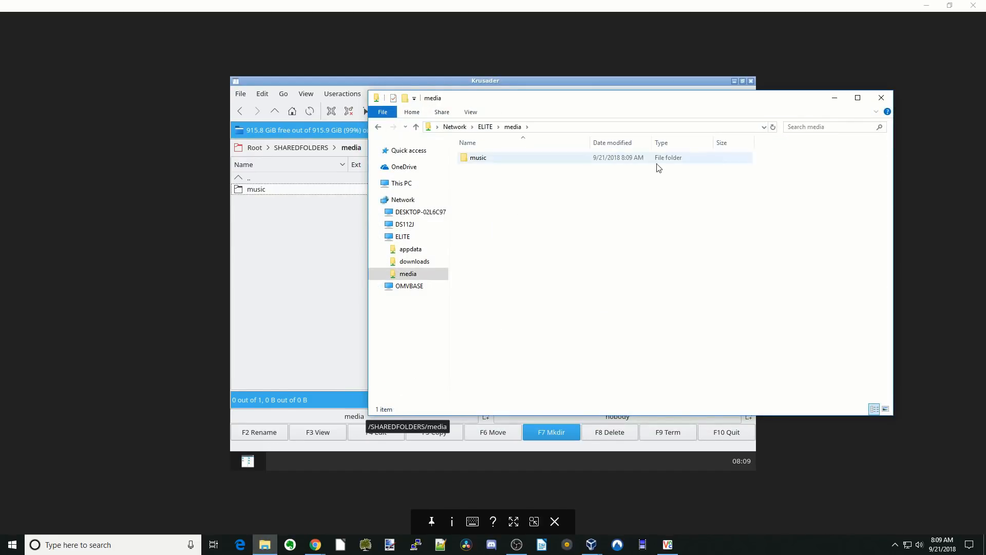
pyautogui.click(843, 103)
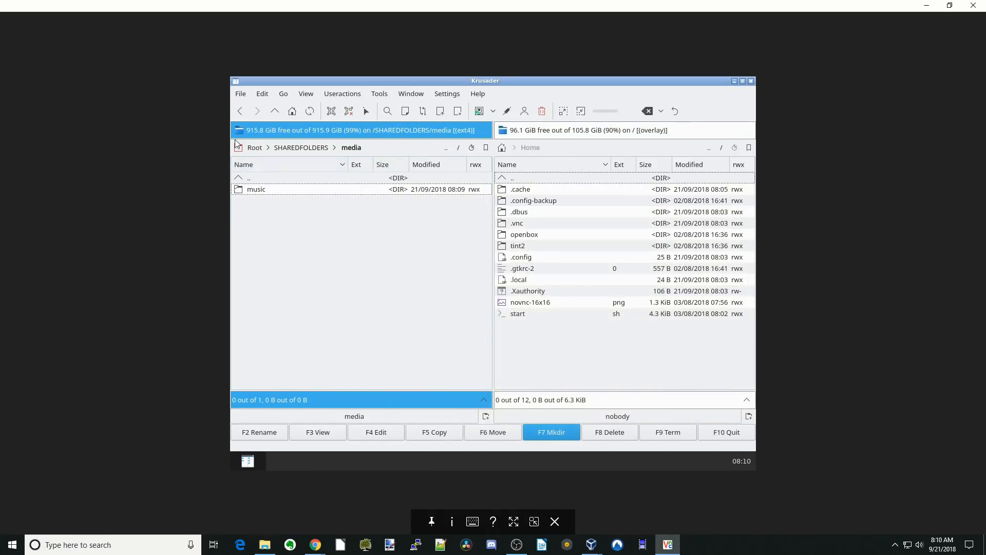
pyautogui.doubleClick(238, 178)
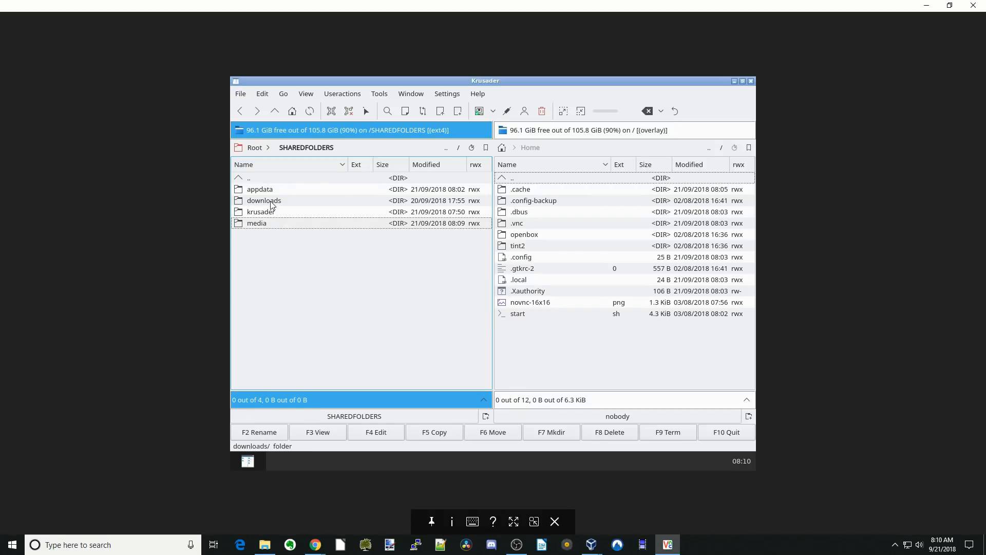
pyautogui.moveTo(273, 205)
pyautogui.click(261, 213)
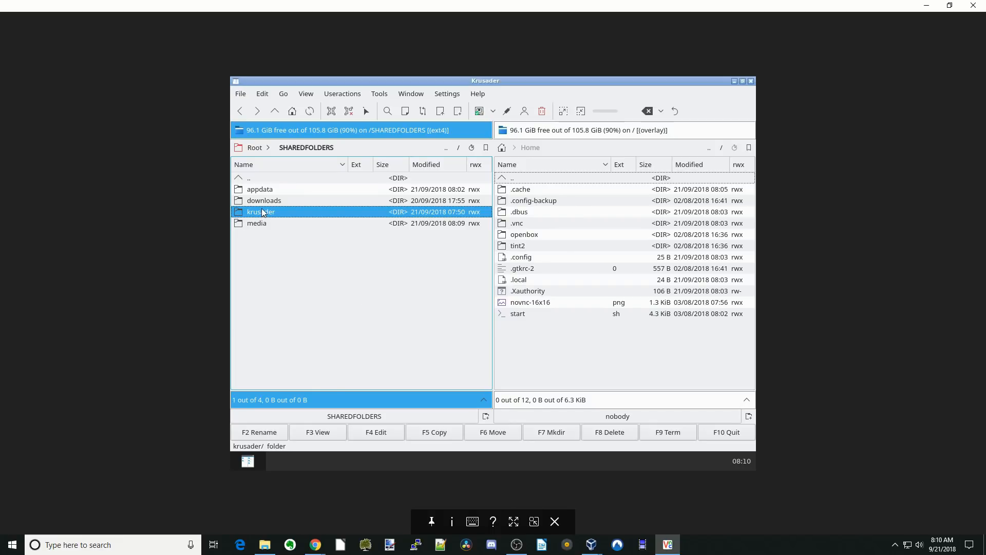
pyautogui.moveTo(262, 213)
pyautogui.click(259, 225)
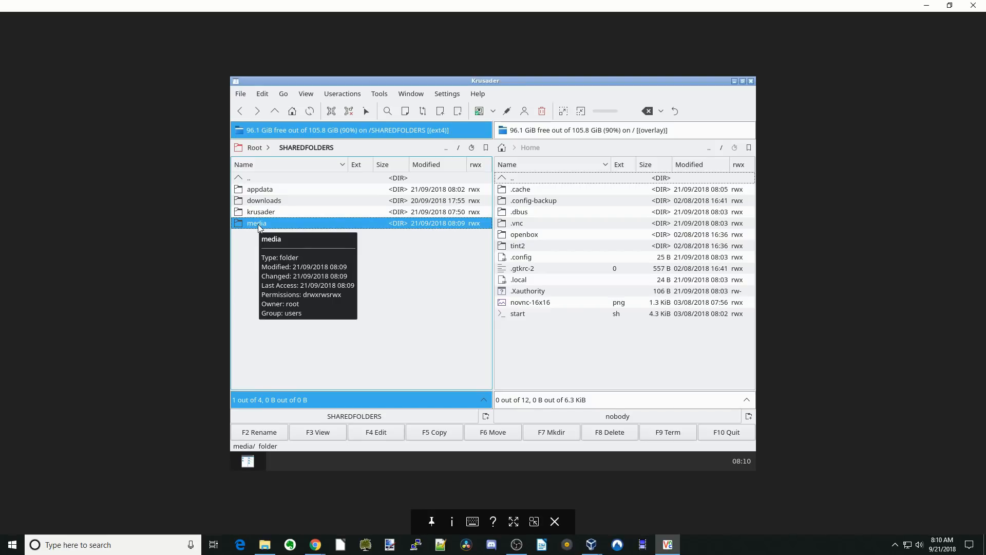
pyautogui.doubleClick(258, 225)
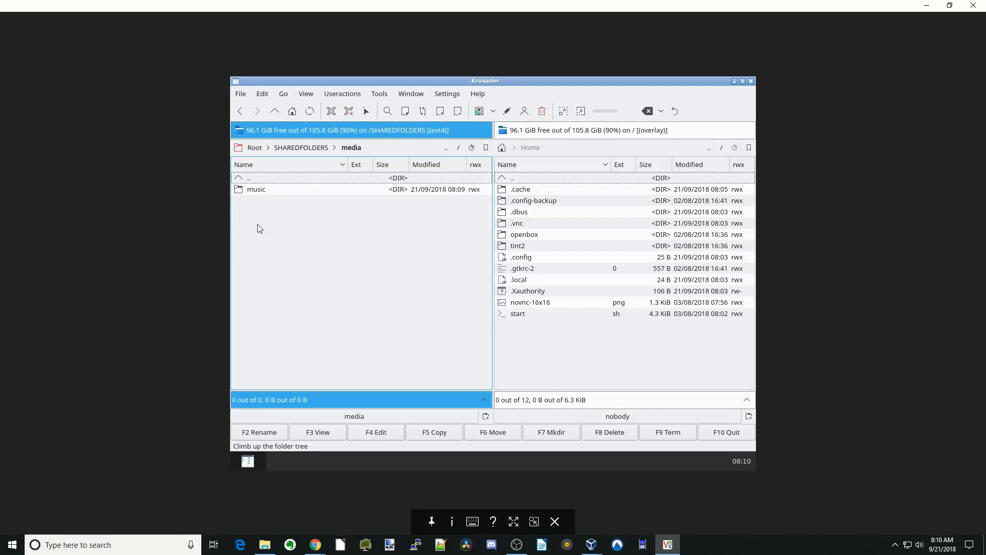
# Step: Create the movie and books folders inside media with F7 Mkdir
pyautogui.click(550, 432)
pyautogui.write('movie')
pyautogui.click(472, 271)
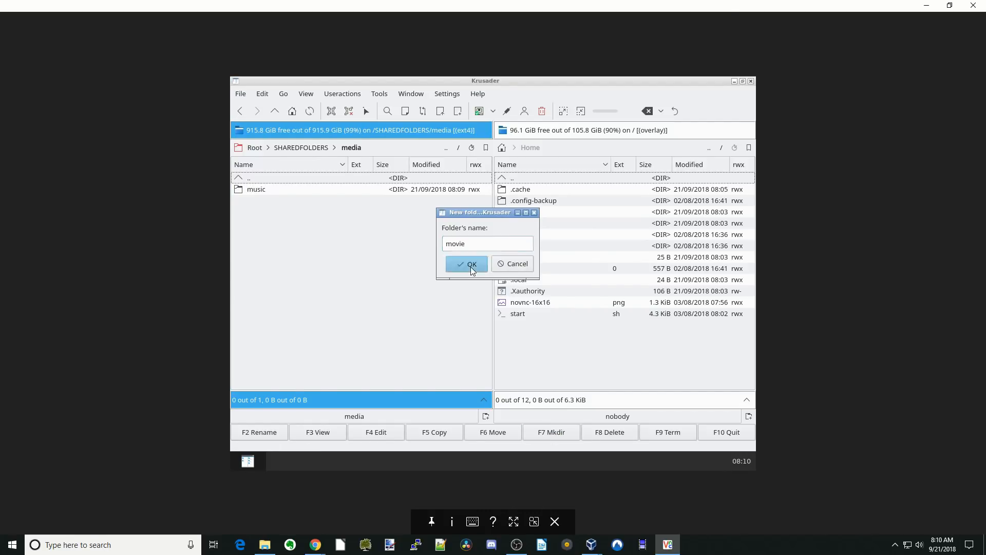
pyautogui.click(551, 433)
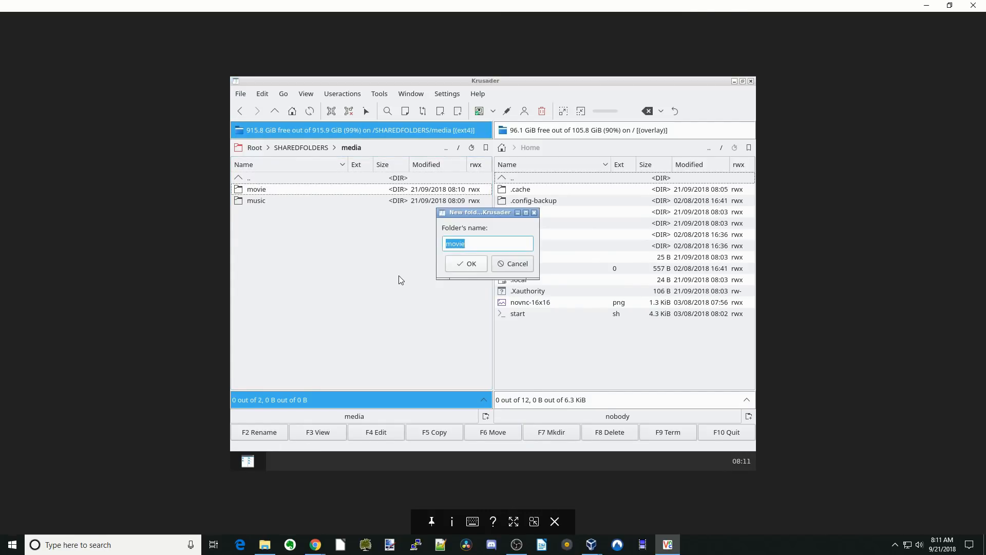
pyautogui.write('books')
pyautogui.click(465, 264)
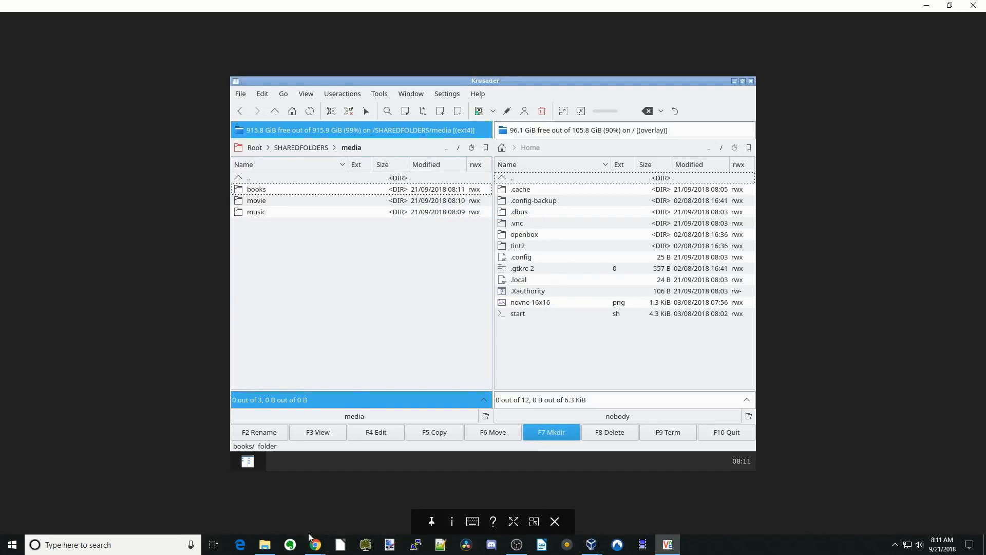
pyautogui.click(265, 550)
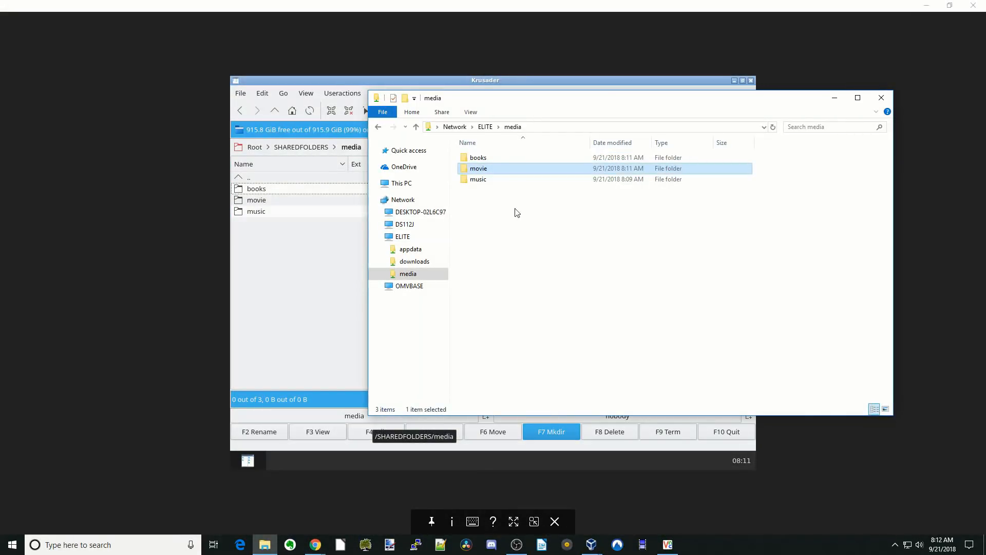
# Step: Confirm the ELITE share's movie folder holds four PDF files, then put File Explorer away
pyautogui.doubleClick(484, 173)
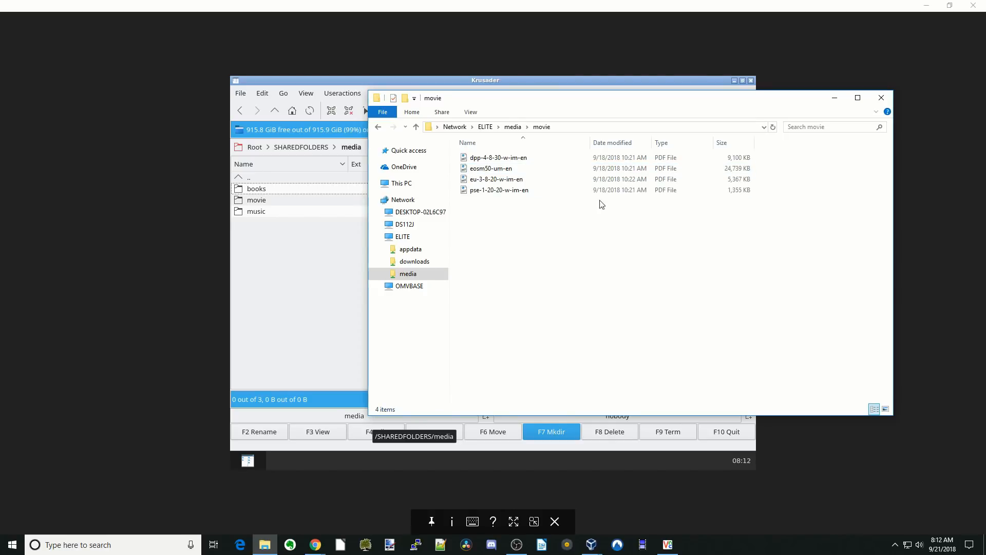
pyautogui.hotkey('ctrl', '2')
pyautogui.moveTo(697, 208); pyautogui.dragTo(621, 149)
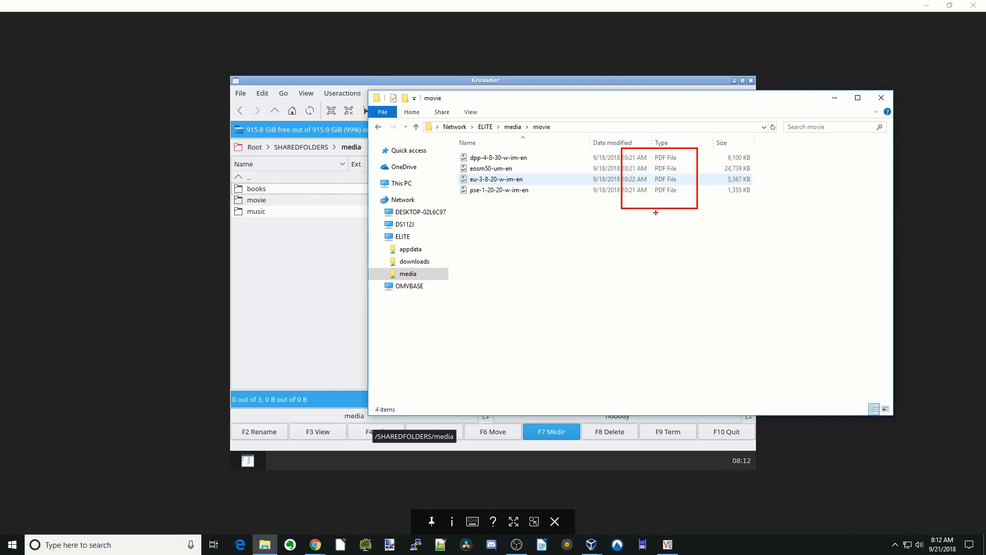
pyautogui.press('Escape')
pyautogui.click(835, 98)
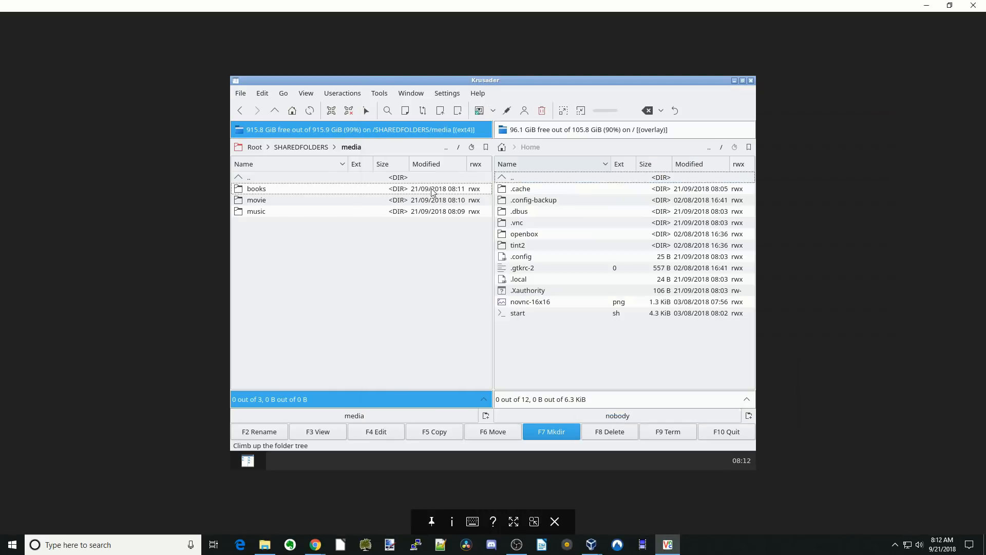
# Step: Show movie in the left panel and /SHAREDFOLDERS/media/books, reached from Root, in the right panel
pyautogui.doubleClick(282, 202)
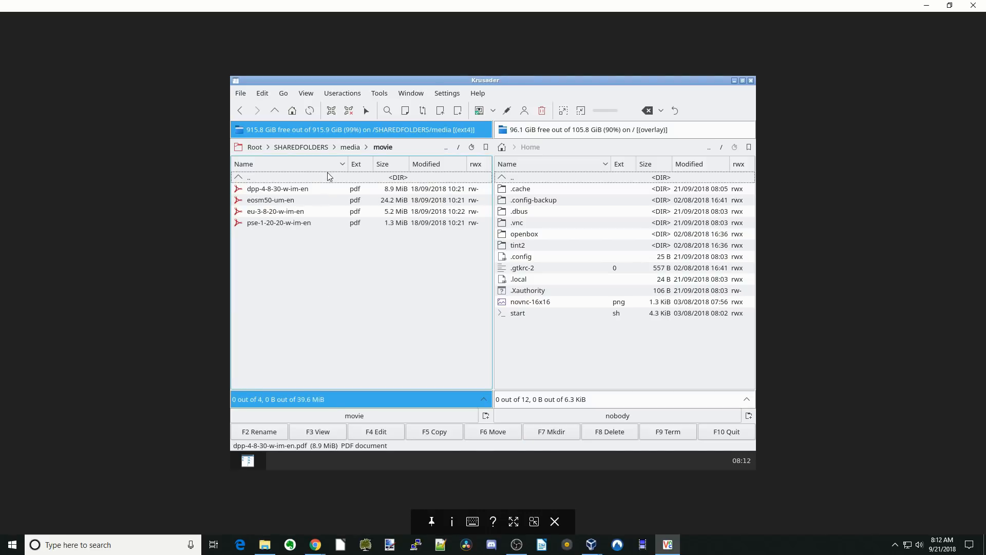
pyautogui.click(504, 150)
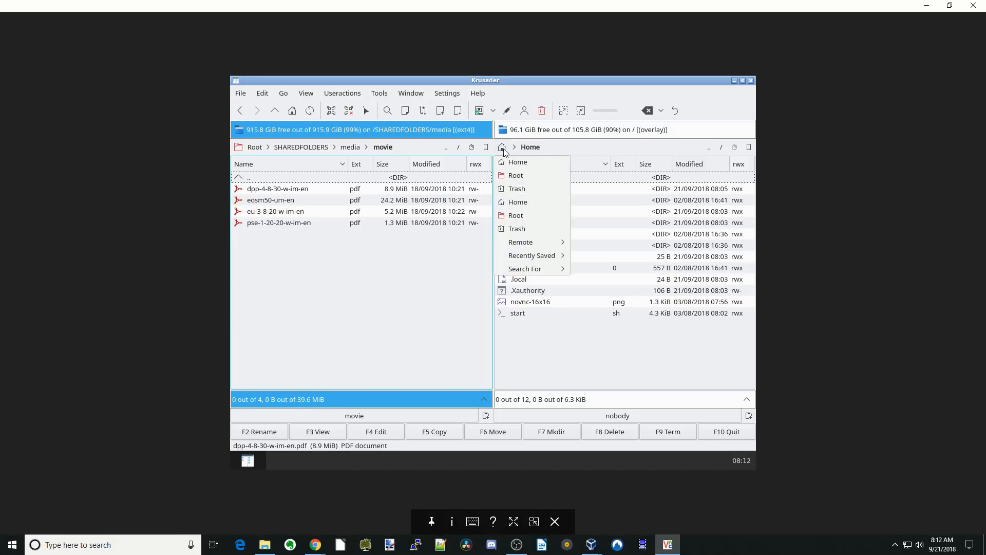
pyautogui.click(517, 178)
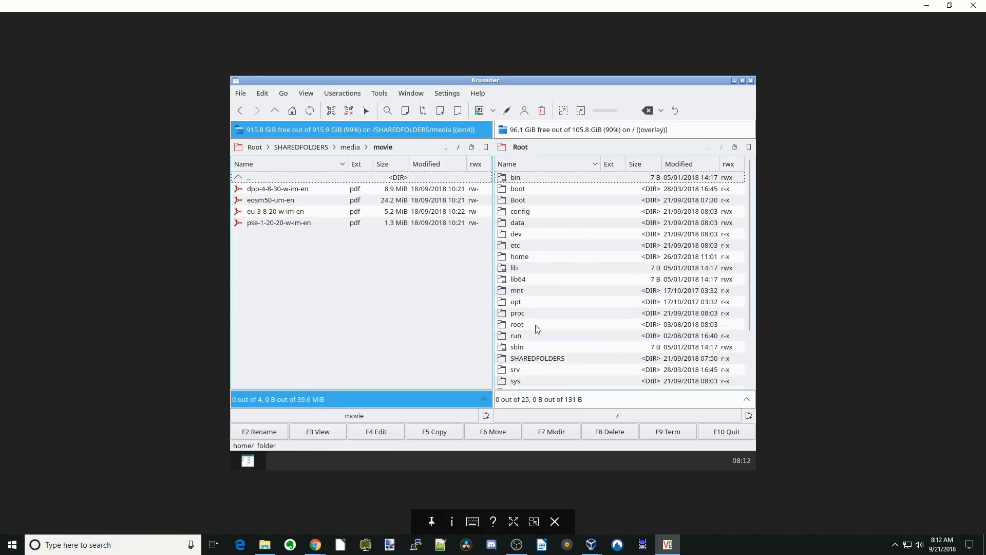
pyautogui.scroll(-1, 540, 346)
pyautogui.doubleClick(539, 292)
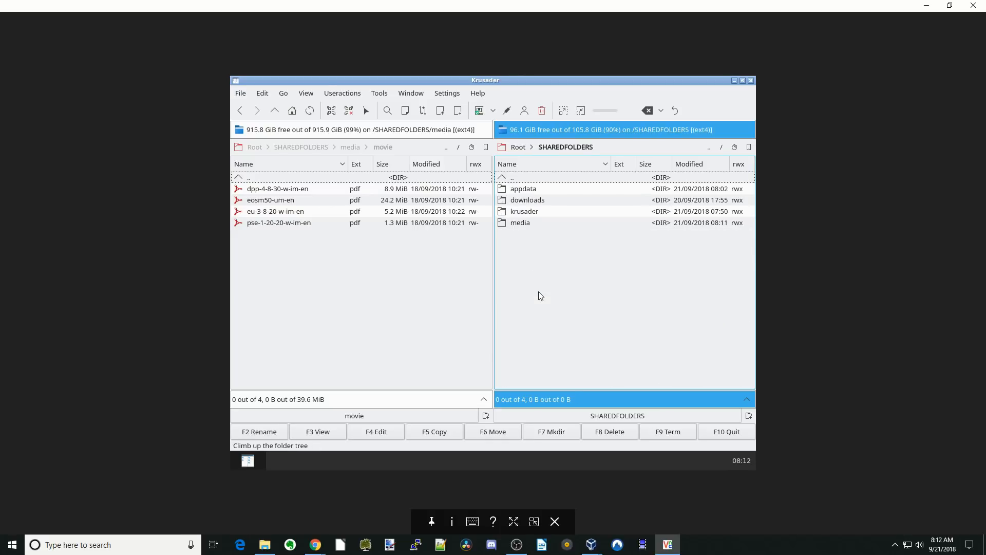
pyautogui.doubleClick(522, 224)
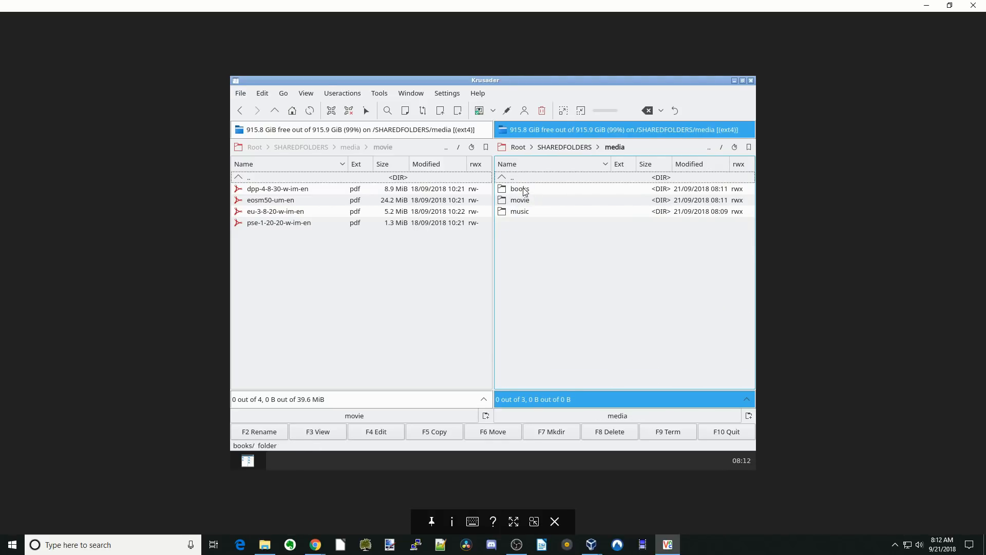
pyautogui.doubleClick(524, 189)
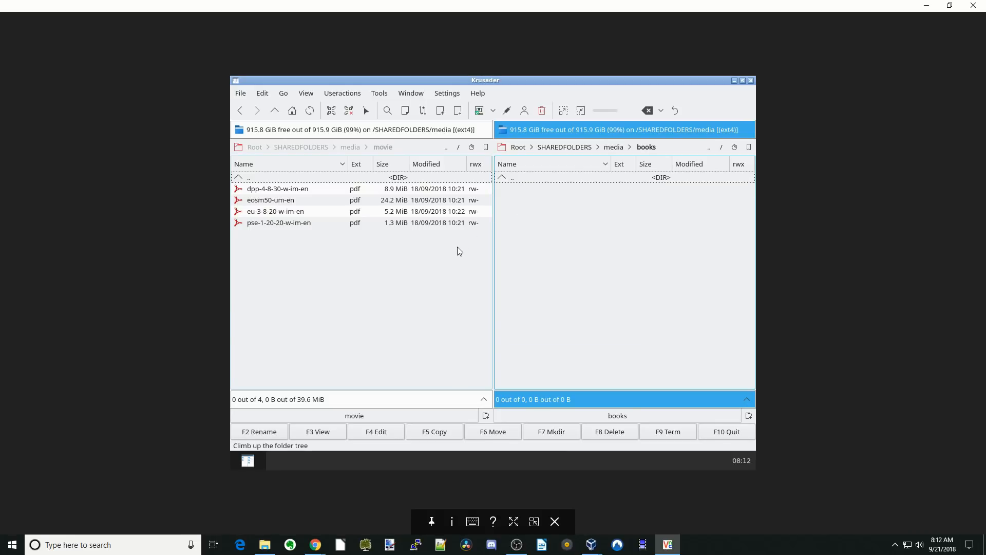
pyautogui.click(403, 242)
# Step: Select the four movie PDFs and drag them into books, choosing Copy Here
pyautogui.click(355, 189)
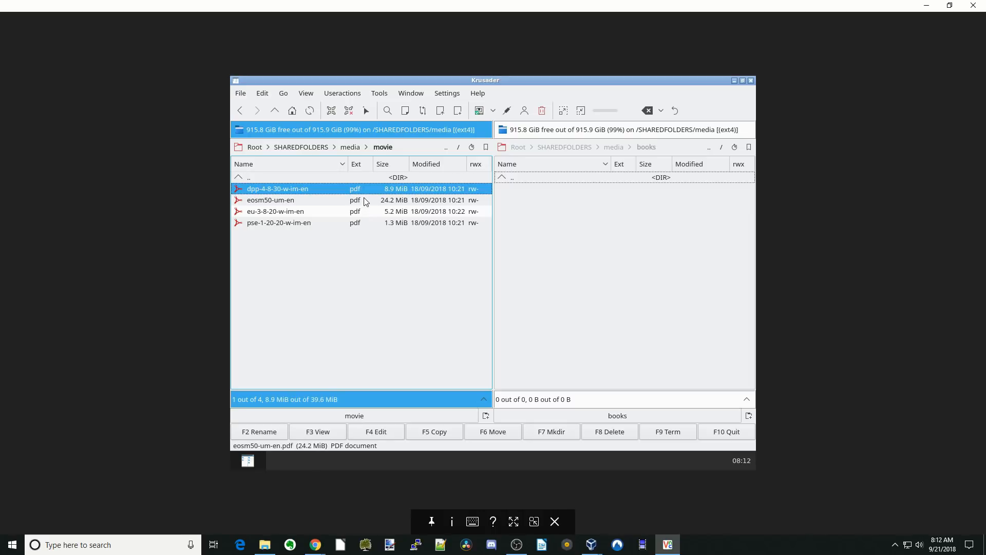
pyautogui.hotkey('shift', 'Down')
pyautogui.hotkey('shift', 'Down')
pyautogui.hotkey('shift', 'Down')
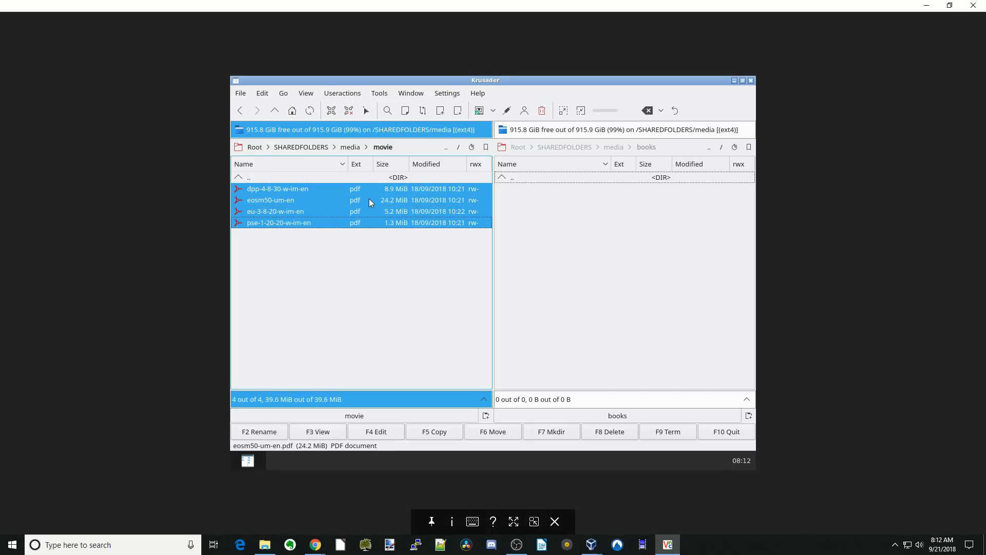
pyautogui.moveTo(368, 200); pyautogui.dragTo(558, 202)
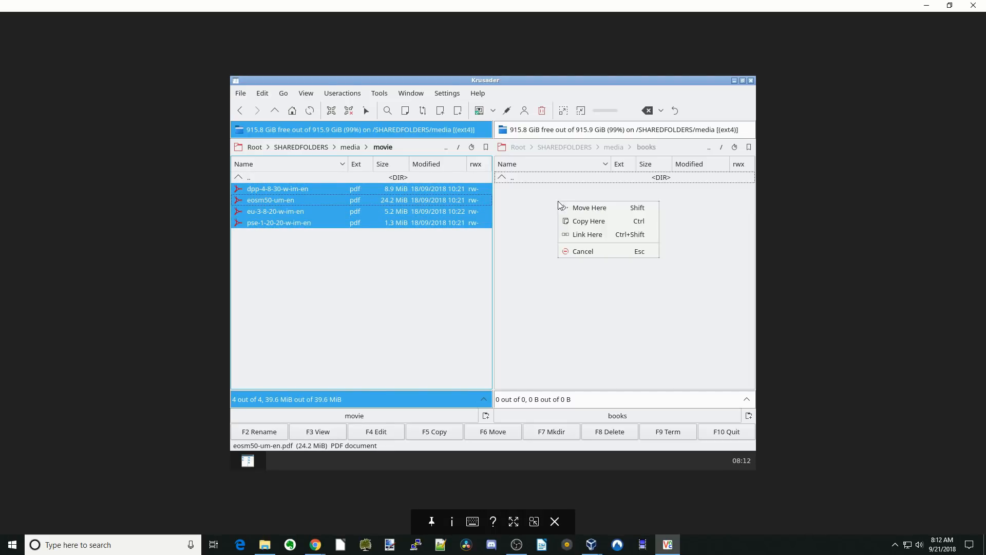
pyautogui.click(585, 219)
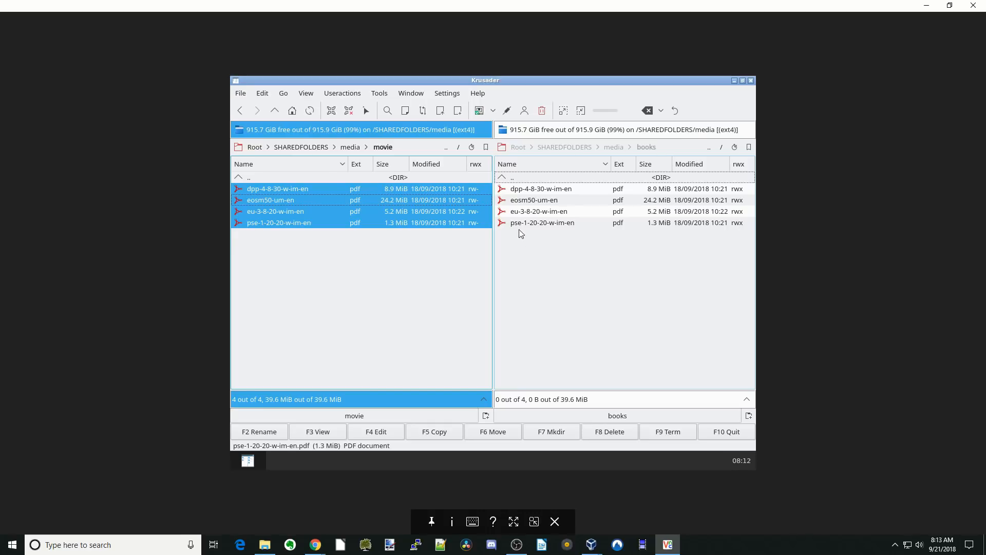
# Step: Check that books holds the copied PDFs, then reopen the movie folder
pyautogui.click(242, 109)
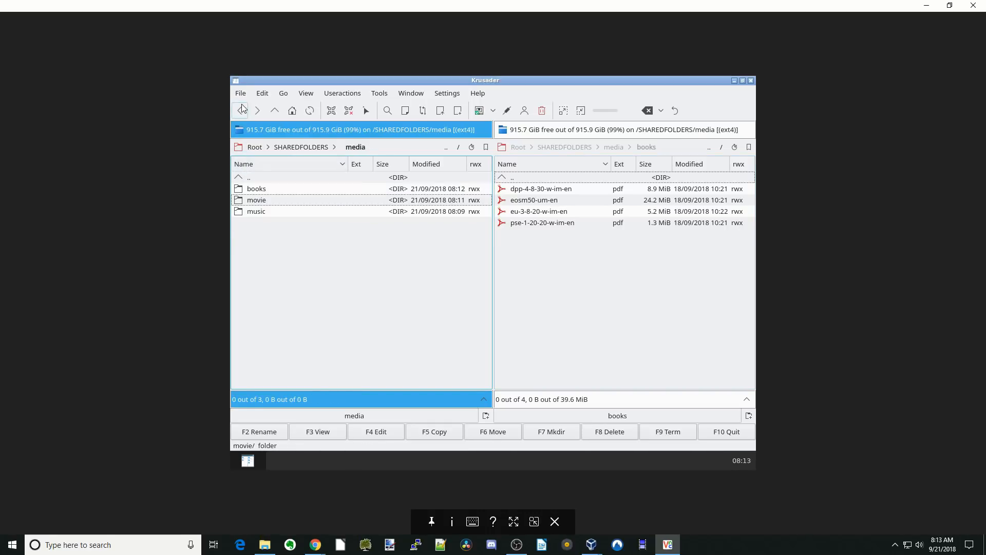
pyautogui.doubleClick(259, 189)
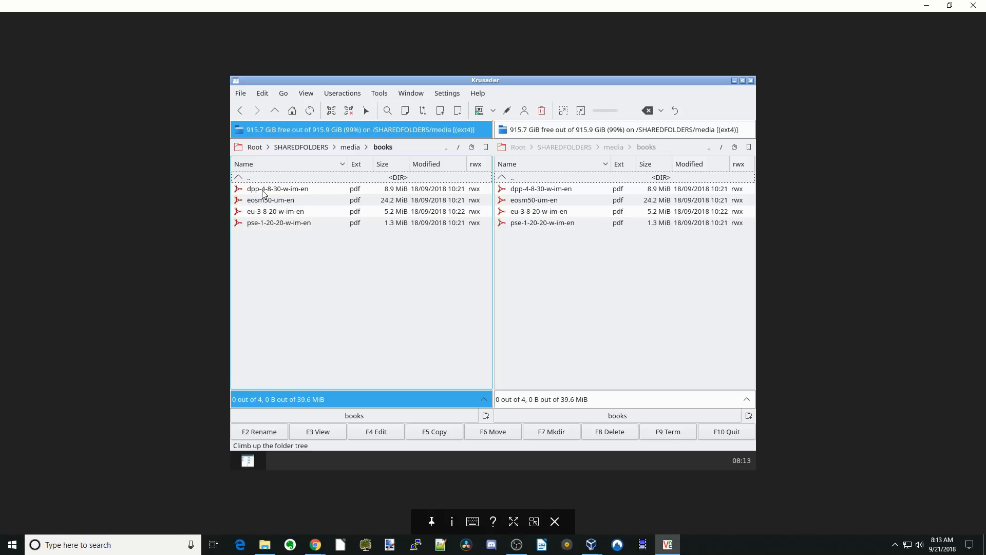
pyautogui.click(240, 110)
pyautogui.doubleClick(260, 201)
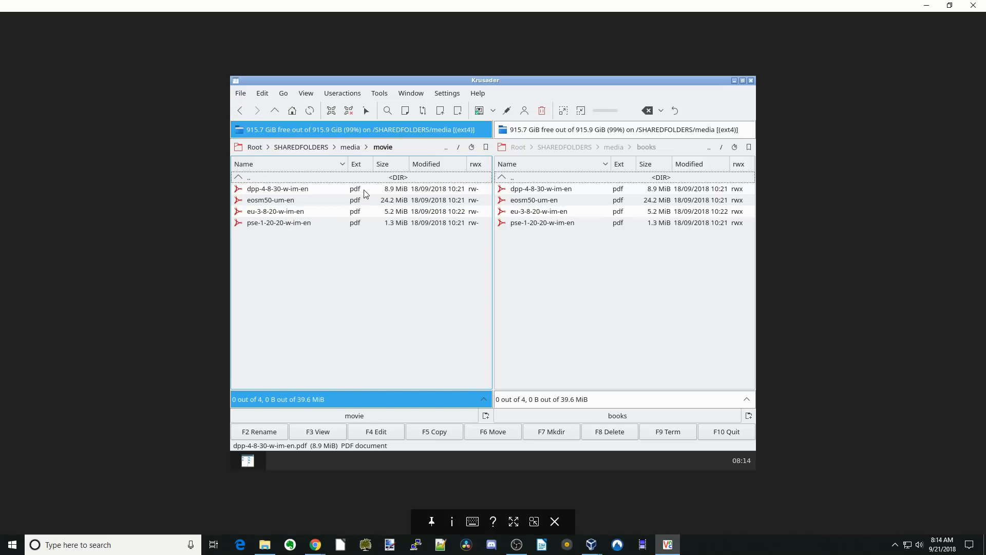
# Step: Select the four PDFs in movie and delete them, confirming the deletion
pyautogui.moveTo(365, 194)
pyautogui.mouseDown()
pyautogui.moveTo(377, 230)
pyautogui.moveTo(367, 205)
pyautogui.mouseUp()
pyautogui.rightClick(367, 202)
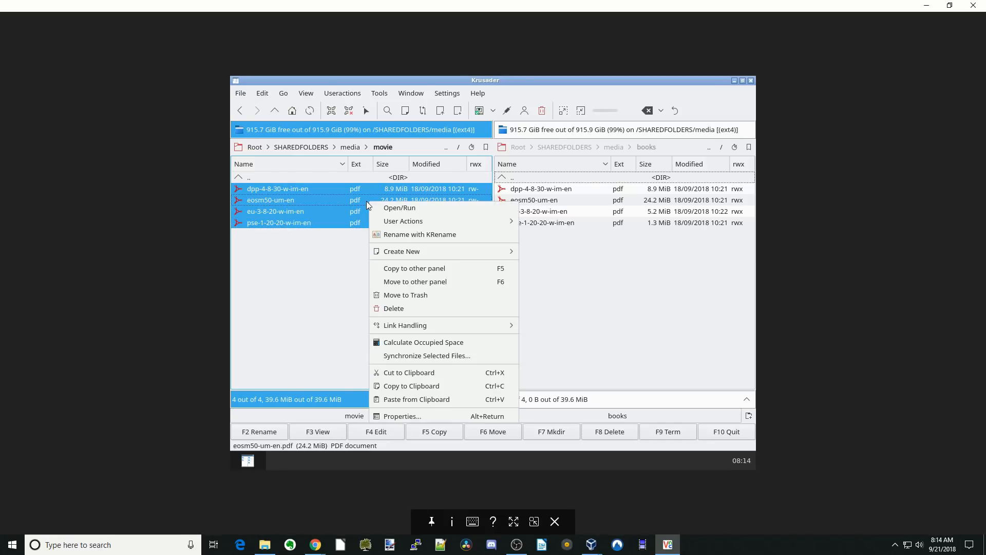
pyautogui.click(405, 310)
pyautogui.click(488, 317)
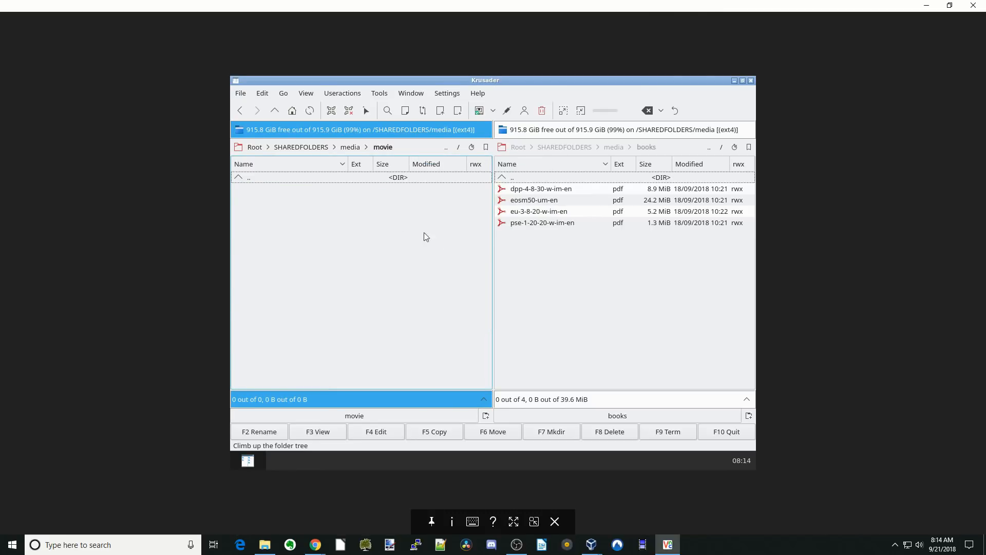
# Step: Verify movie is now empty and books still holds its four PDFs
pyautogui.click(241, 111)
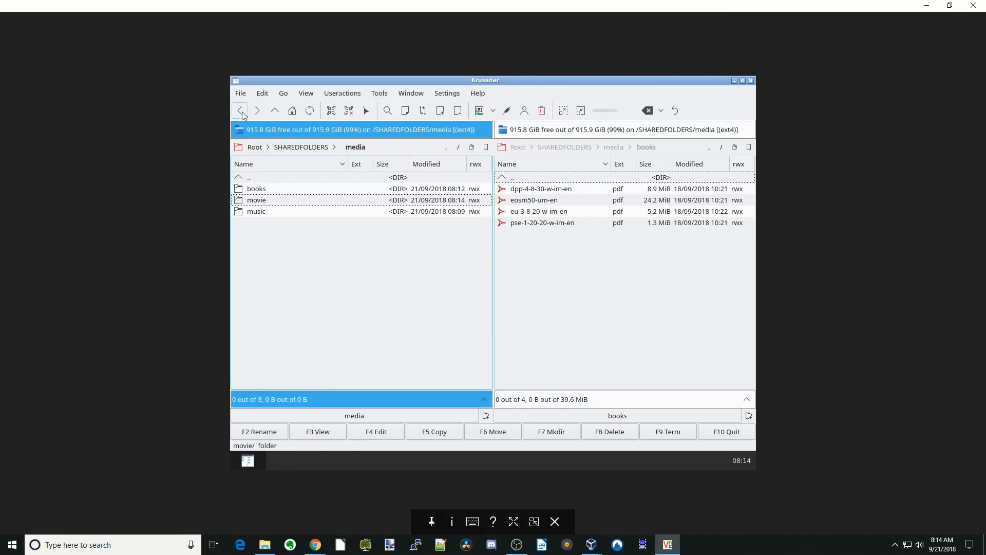
pyautogui.doubleClick(277, 202)
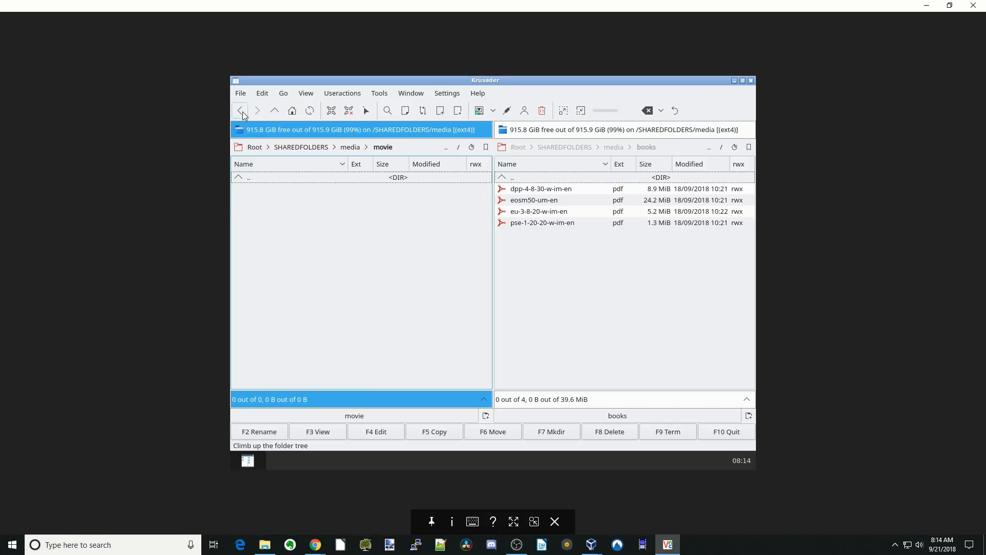
pyautogui.click(241, 112)
pyautogui.doubleClick(275, 189)
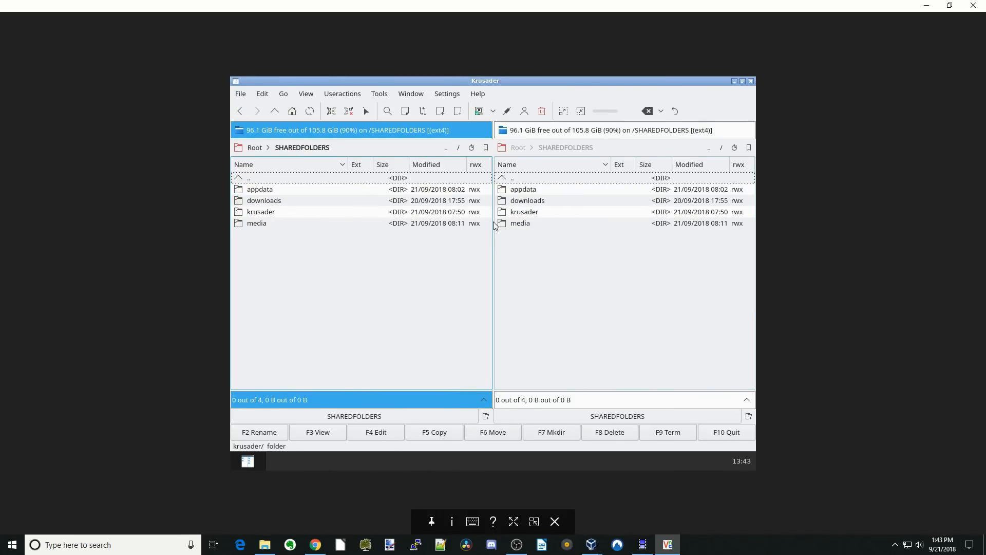
# Step: Start a Tools > New Net Connection using smb://, then bring Chrome's openmediavault page forward
pyautogui.click(379, 93)
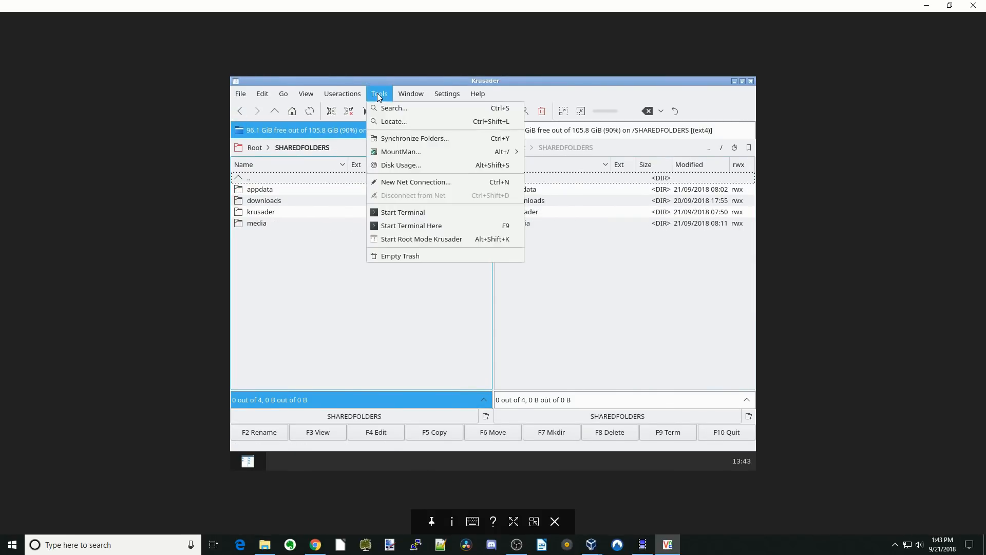
pyautogui.click(407, 181)
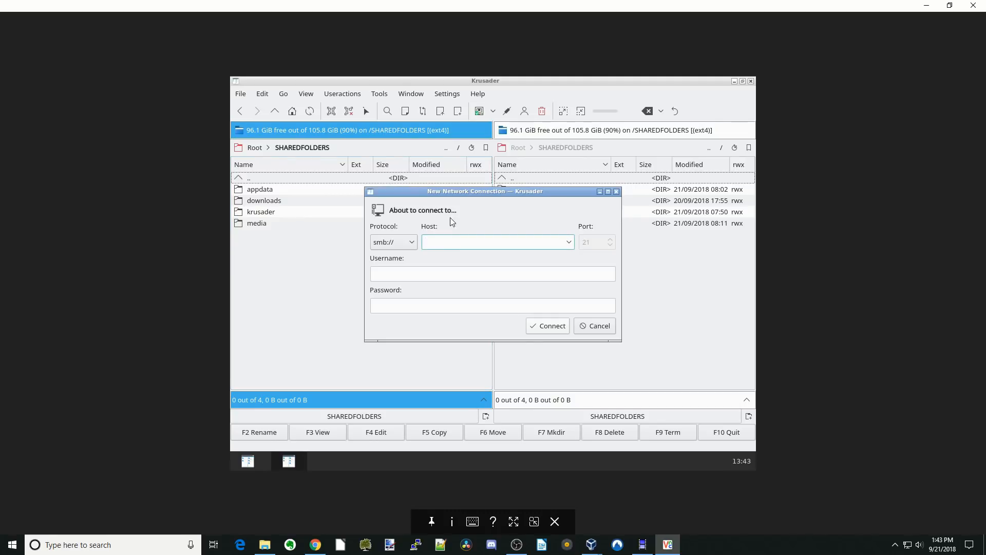
pyautogui.click(412, 242)
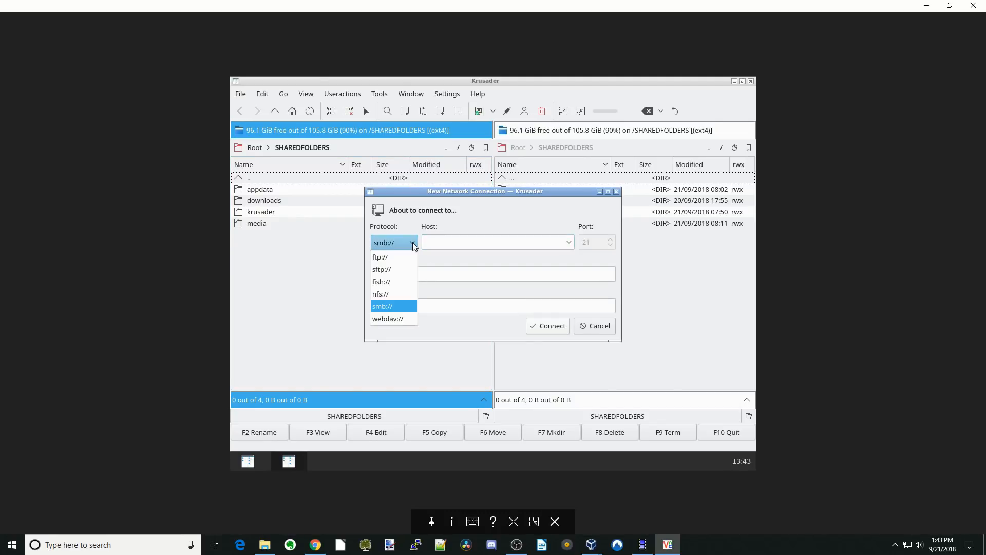
pyautogui.click(414, 241)
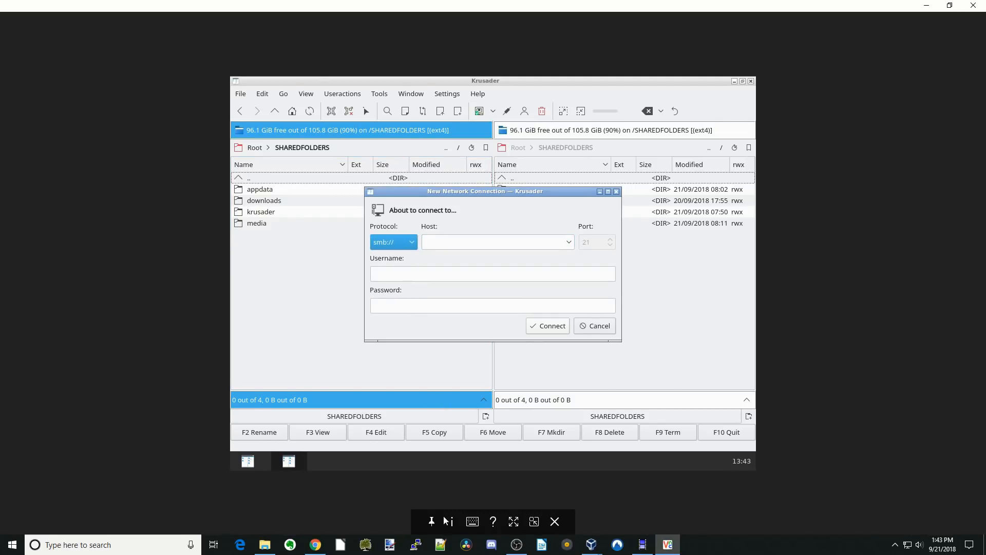
pyautogui.click(315, 545)
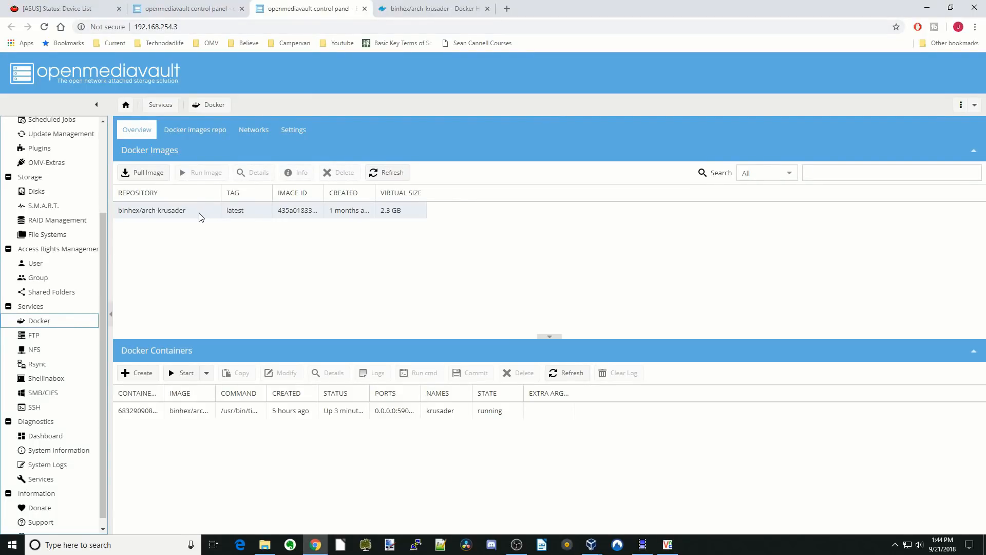
# Step: Copy the 192.168.254.29 server address from its browser tab and return to VNC Viewer
pyautogui.click(203, 8)
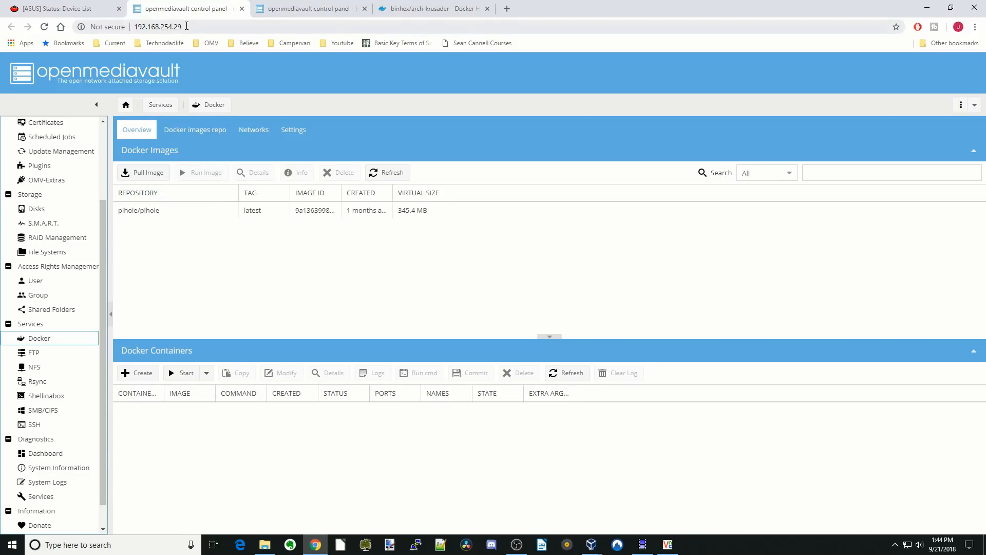
pyautogui.click(135, 27)
pyautogui.hotkey('ctrl', 'c')
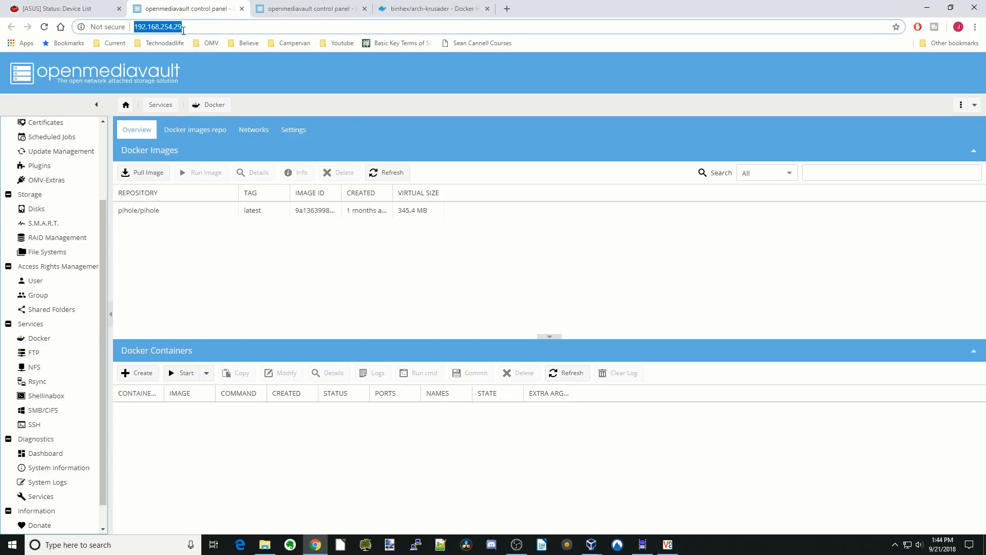
pyautogui.click(667, 544)
# Step: Paste 192.168.254.29 as host without the trailing slash, enter username root and the account password
pyautogui.rightClick(443, 243)
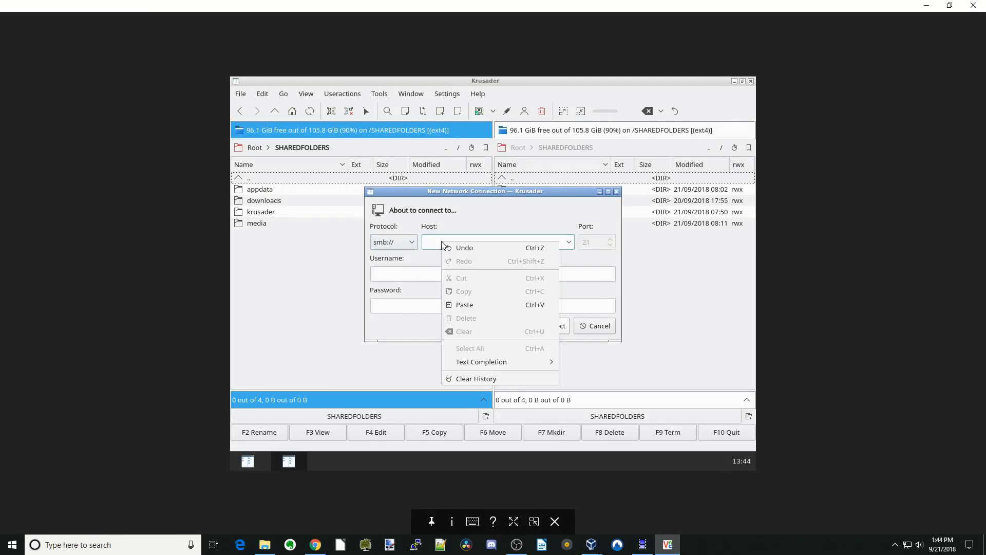
pyautogui.click(468, 307)
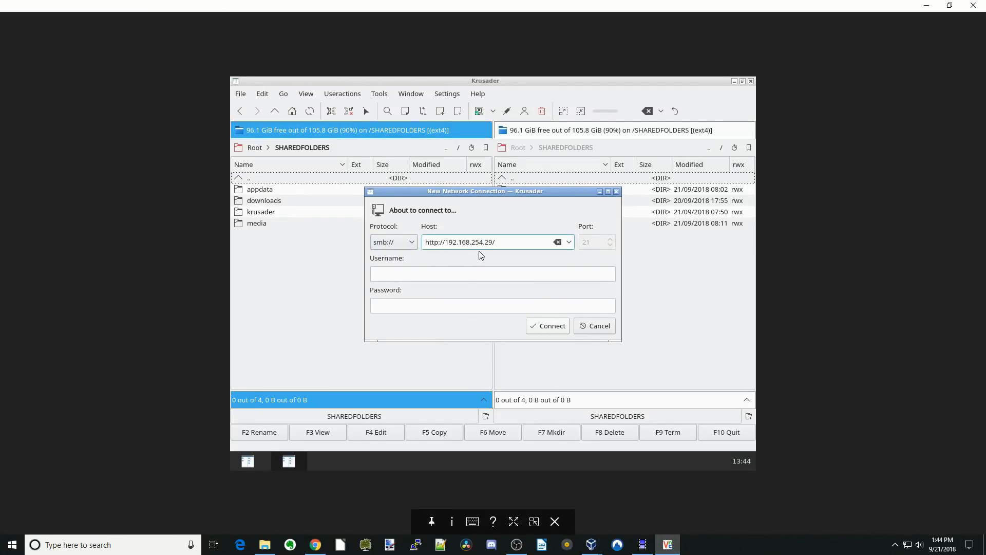
pyautogui.press('BackSpace')
pyautogui.click(423, 278)
pyautogui.write('root')
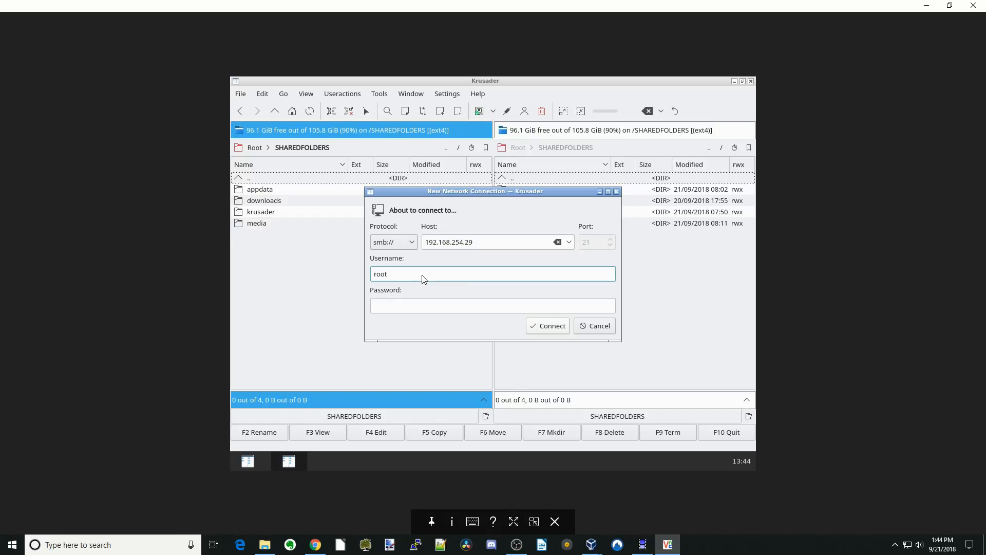
pyautogui.press('Tab')
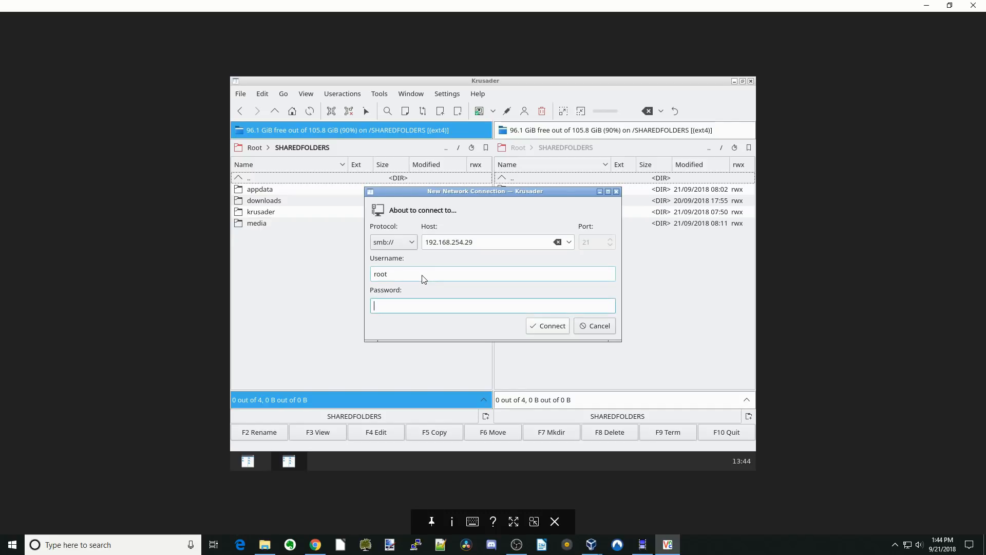
pyautogui.write('*********')
# Step: Connect to the SMB share on 192.168.254.29, then rearrange the window layout
pyautogui.click(550, 330)
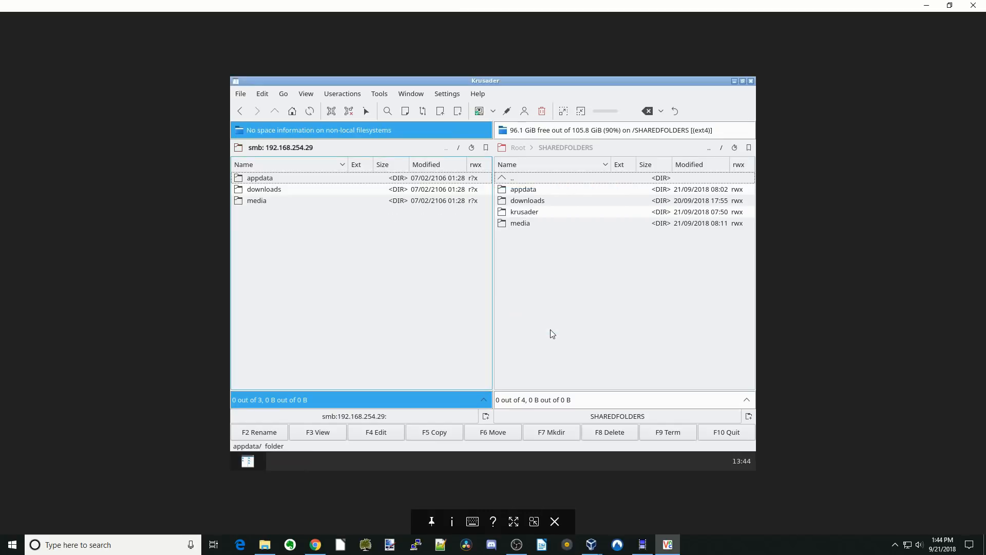
pyautogui.moveTo(233, 138); pyautogui.dragTo(349, 221)
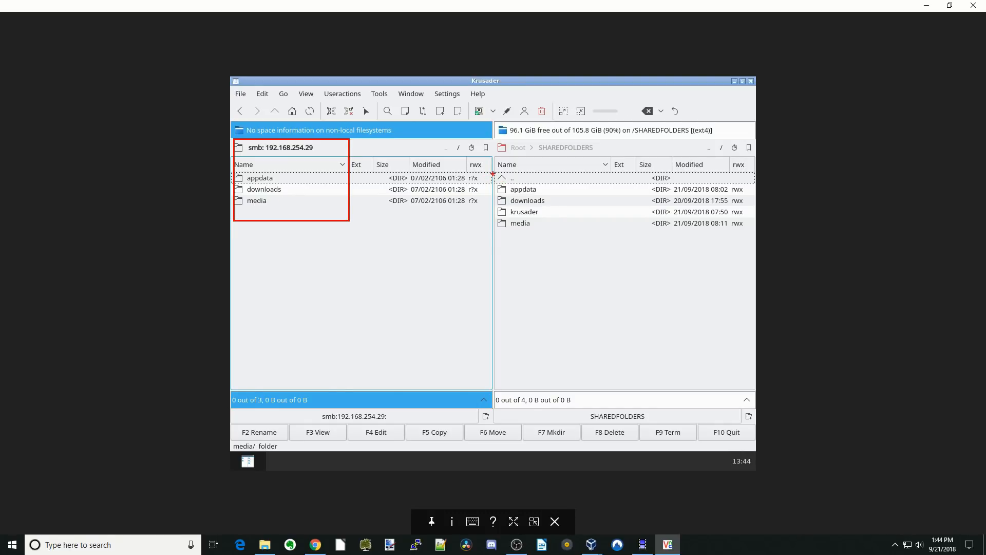
pyautogui.moveTo(492, 173); pyautogui.dragTo(558, 247)
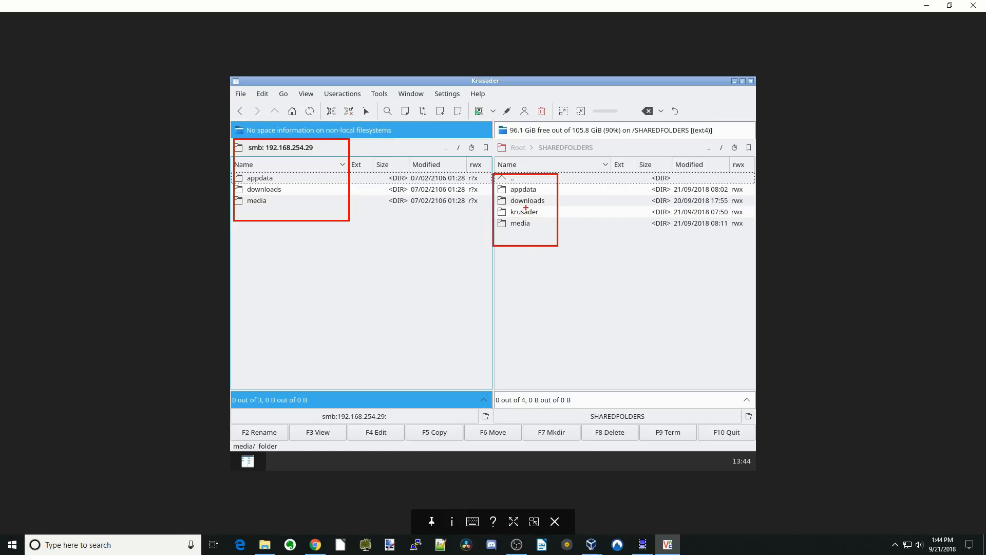
pyautogui.moveTo(532, 233)
pyautogui.mouseDown()
pyautogui.moveTo(422, 236)
pyautogui.moveTo(437, 212)
pyautogui.moveTo(443, 247)
pyautogui.moveTo(459, 251)
pyautogui.mouseUp()
# Step: Open local media/books on the right and the share's media/Books on the left
pyautogui.press('Escape')
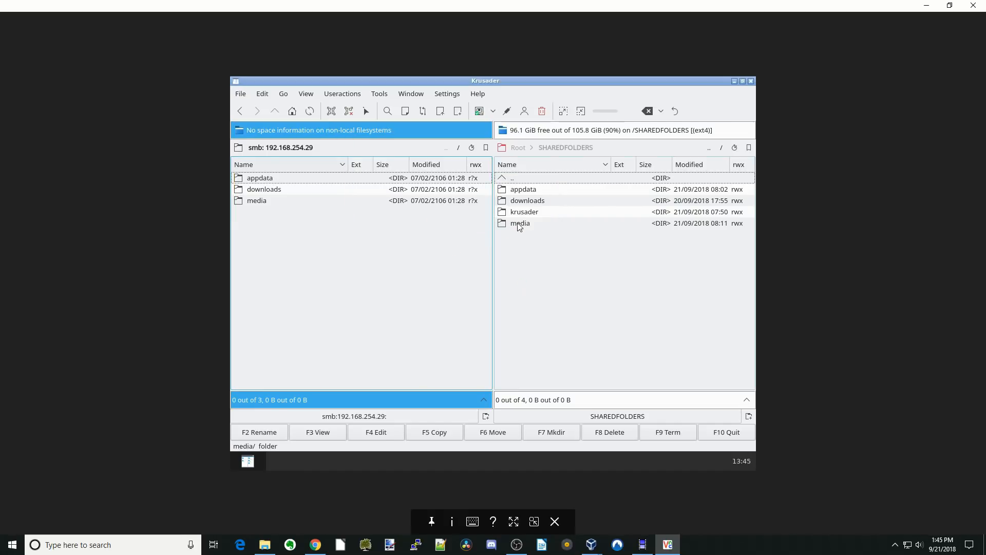
pyautogui.doubleClick(518, 225)
pyautogui.doubleClick(518, 189)
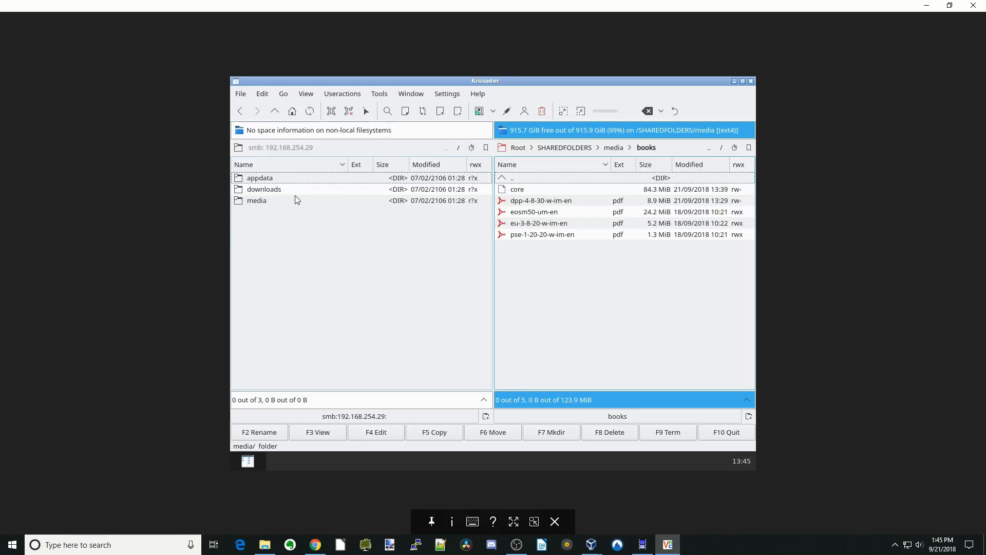
pyautogui.doubleClick(272, 201)
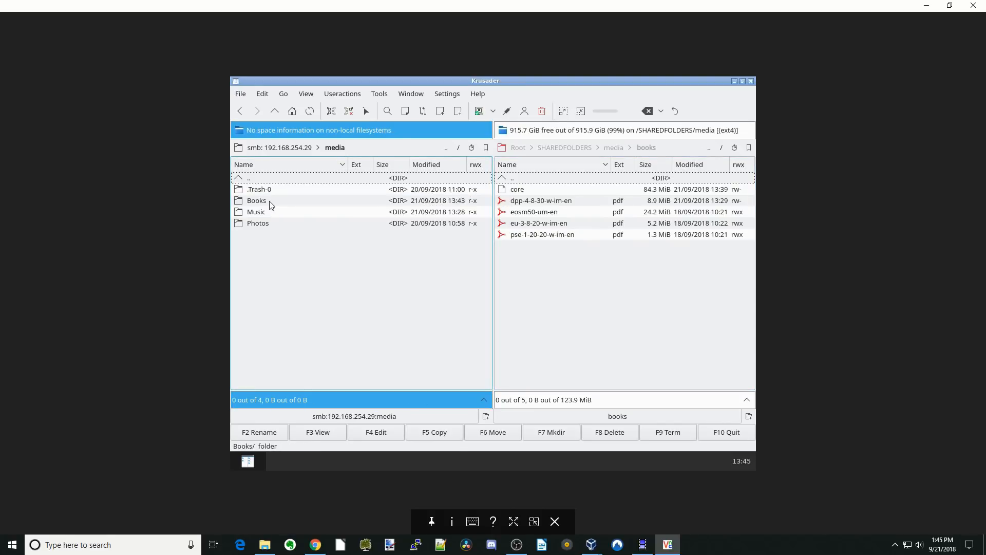
pyautogui.doubleClick(273, 201)
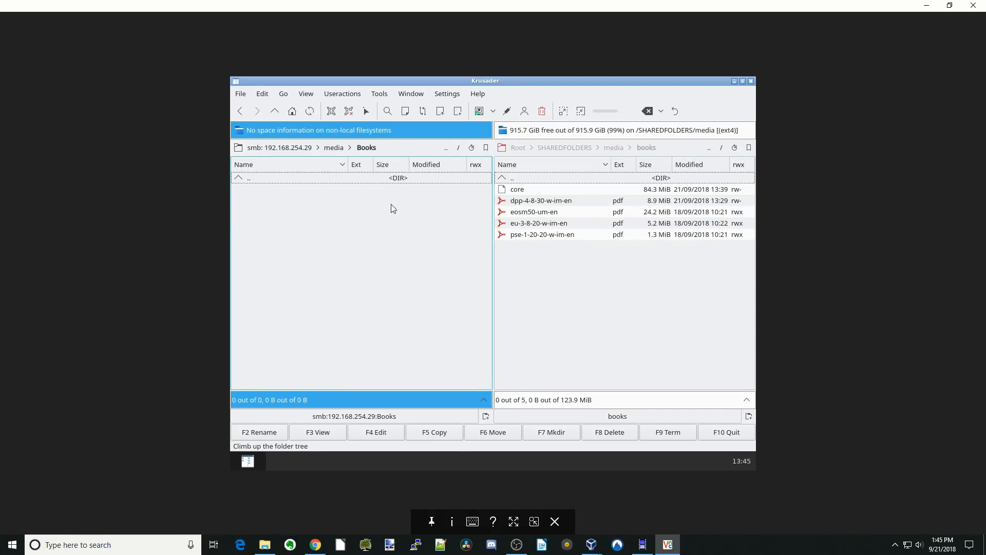
# Step: Copy dpp-4-8-30-w-im-en.pdf into the network Books folder
pyautogui.click(526, 202)
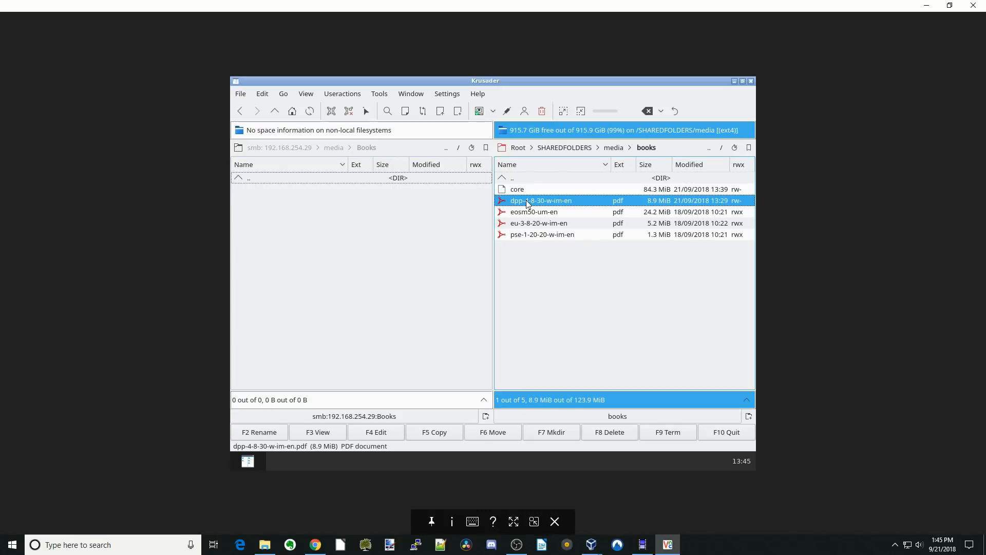
pyautogui.moveTo(527, 204); pyautogui.dragTo(369, 209)
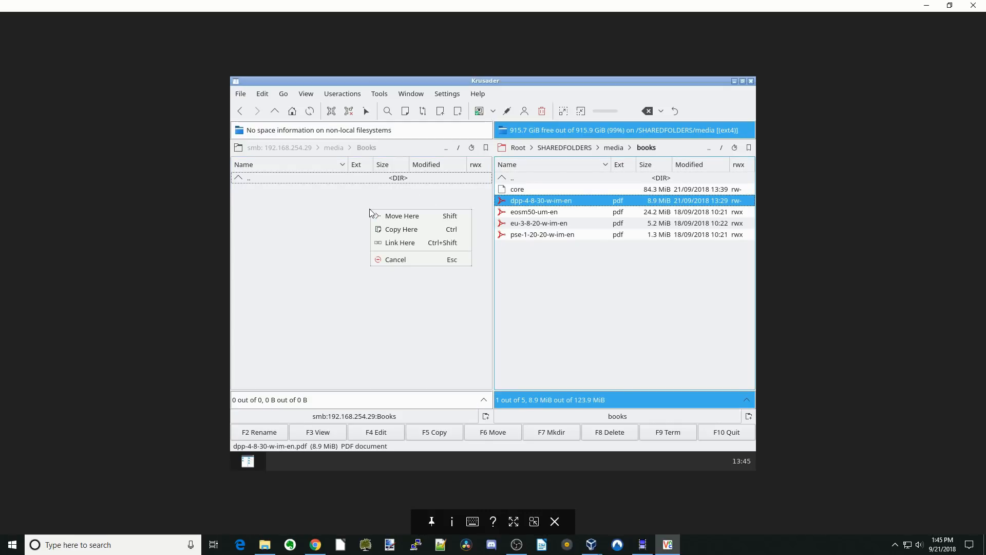
pyautogui.click(403, 229)
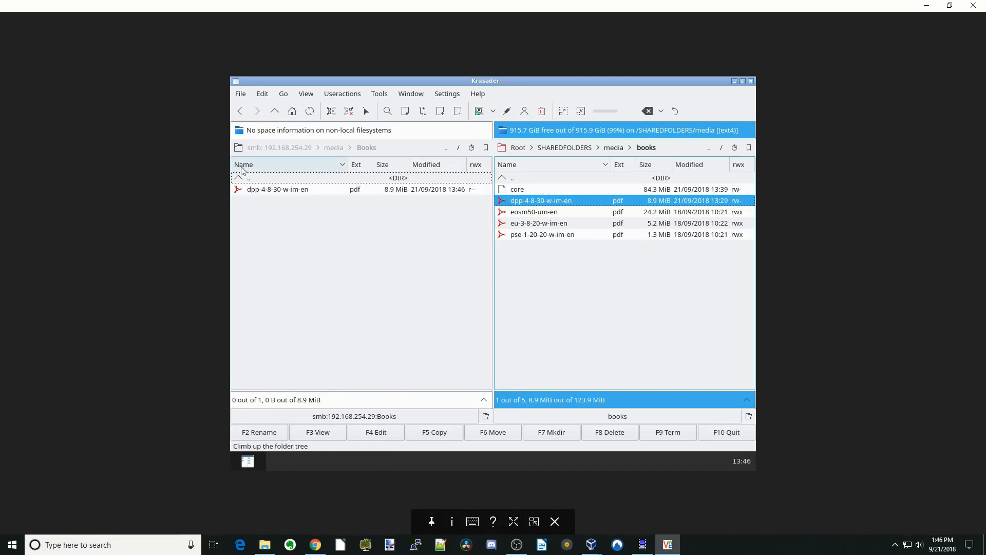
# Step: Go up to the share's media folder and open its Photos folder
pyautogui.click(247, 149)
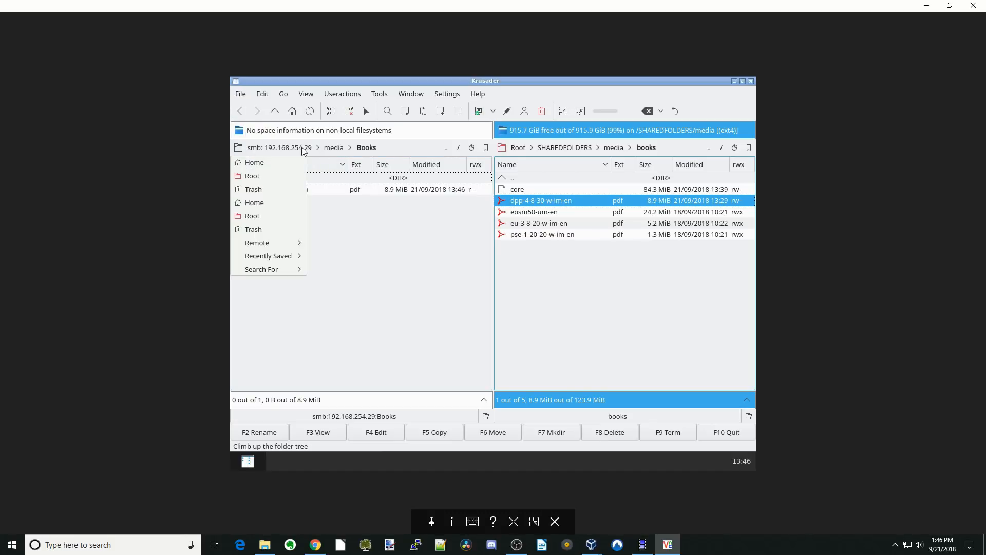
pyautogui.click(334, 148)
pyautogui.click(334, 149)
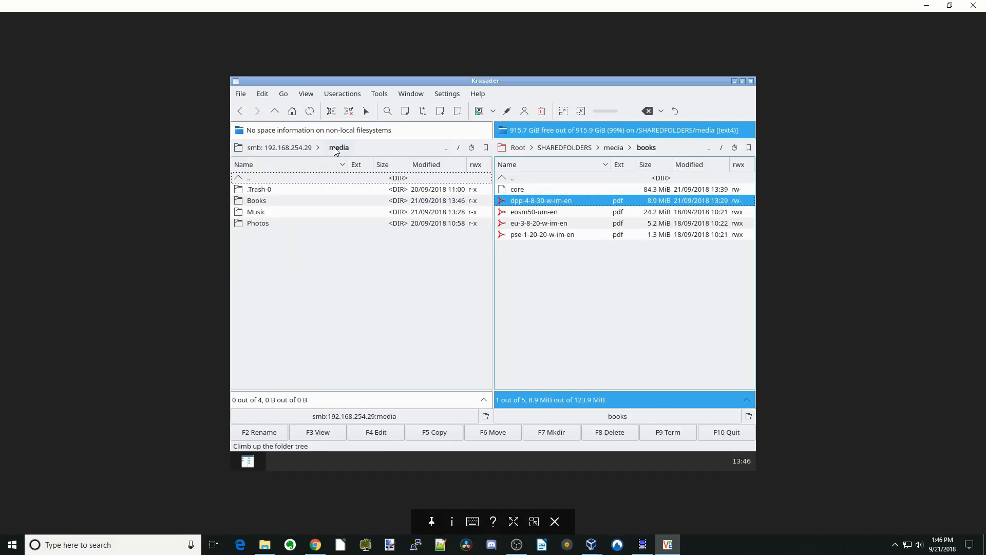
pyautogui.click(269, 224)
pyautogui.doubleClick(269, 224)
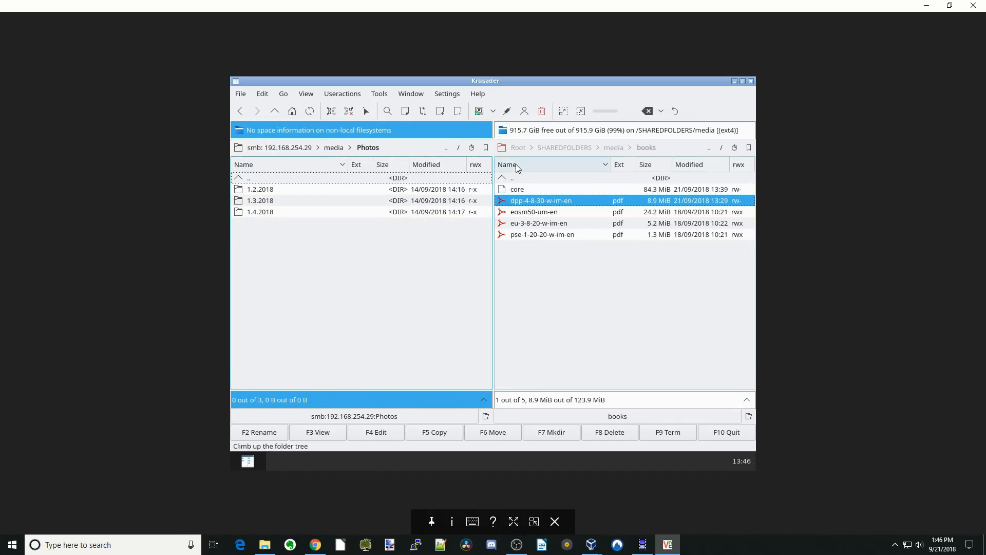
# Step: Create a new folder named Photos inside the local media folder
pyautogui.click(613, 147)
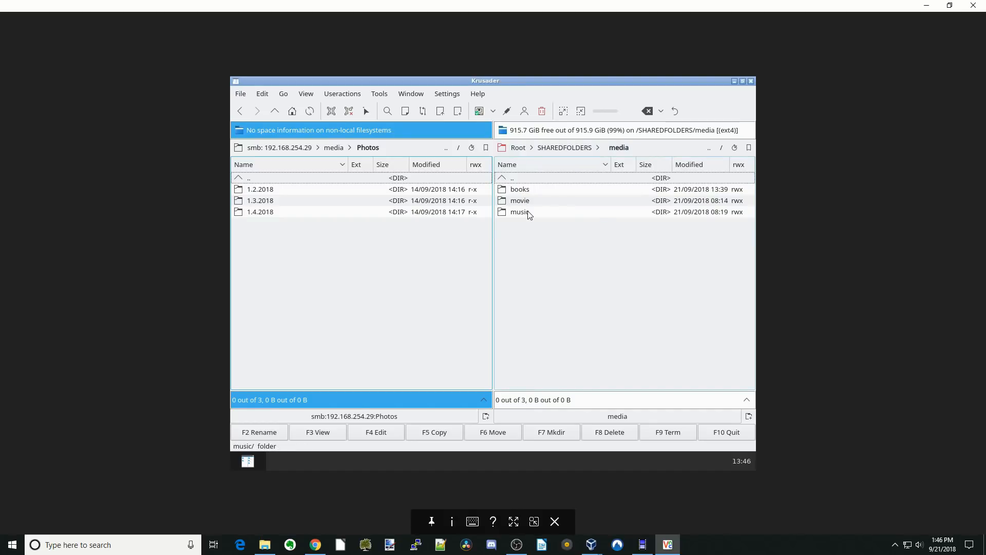
pyautogui.rightClick(525, 235)
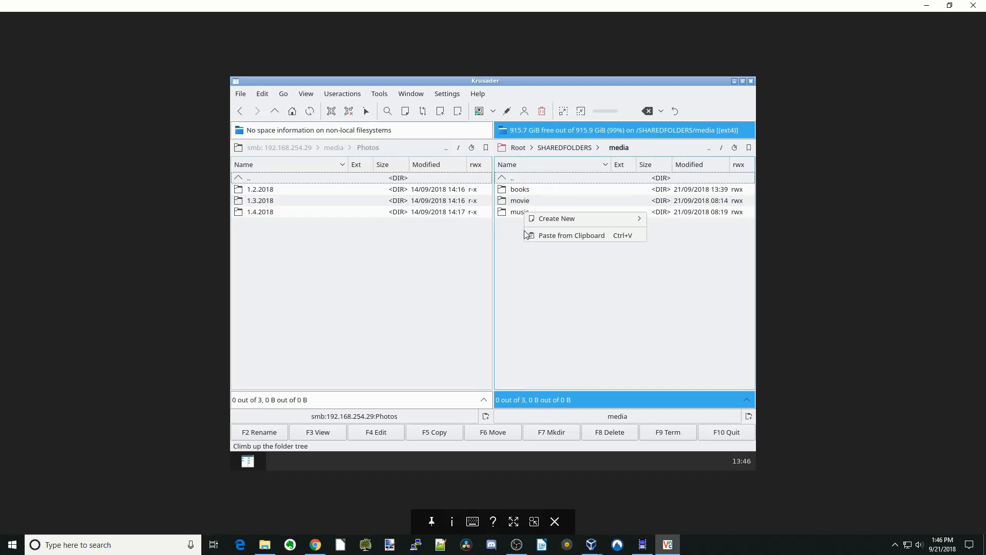
pyautogui.moveTo(549, 219)
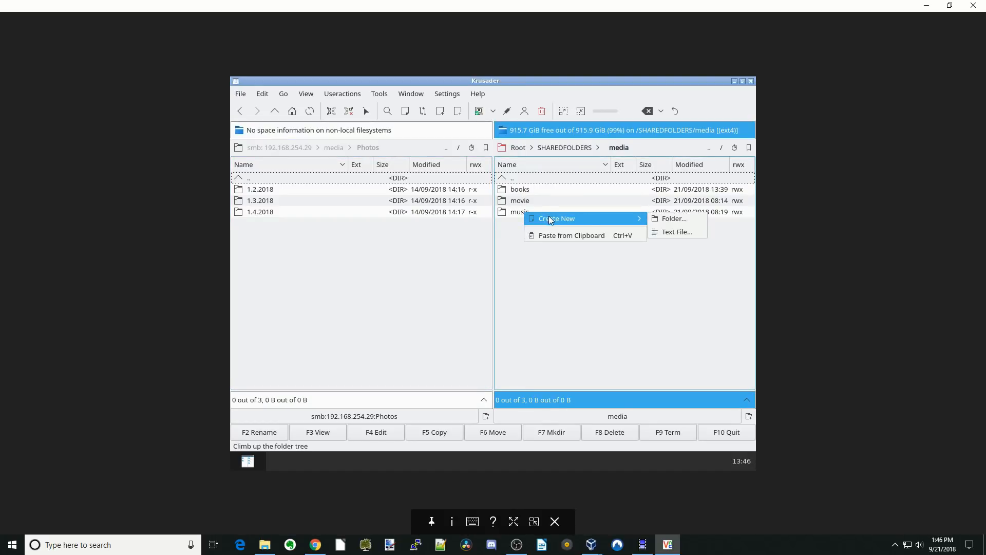
pyautogui.click(673, 218)
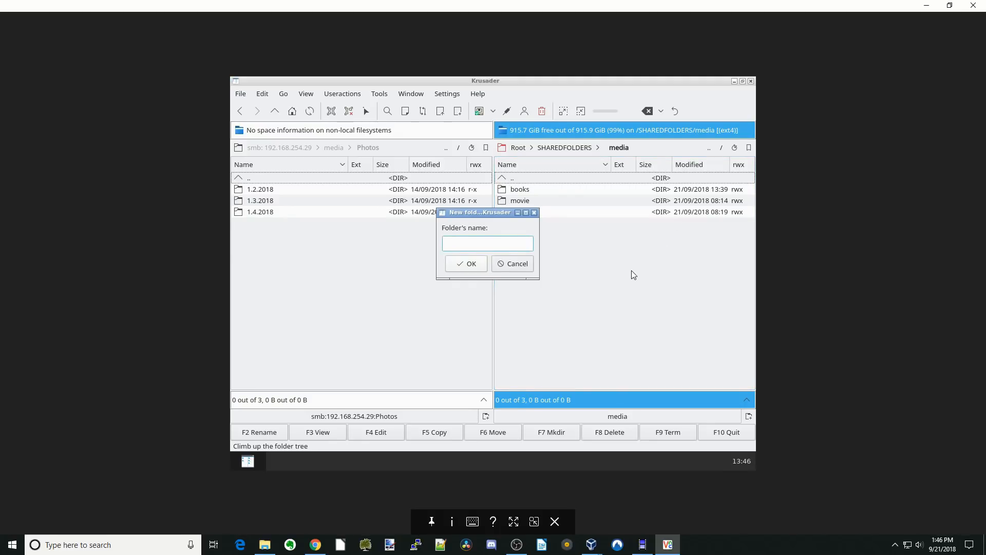
pyautogui.write('Photos')
pyautogui.click(470, 263)
# Step: Move the 1.4.2018 folder from the network Photos into the local Photos folder
pyautogui.doubleClick(524, 224)
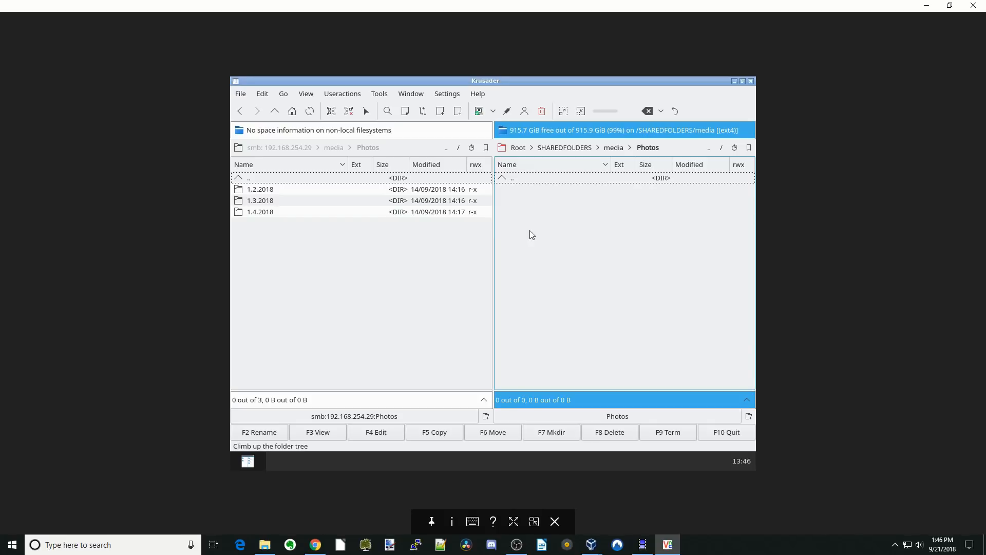
pyautogui.rightClick(362, 214)
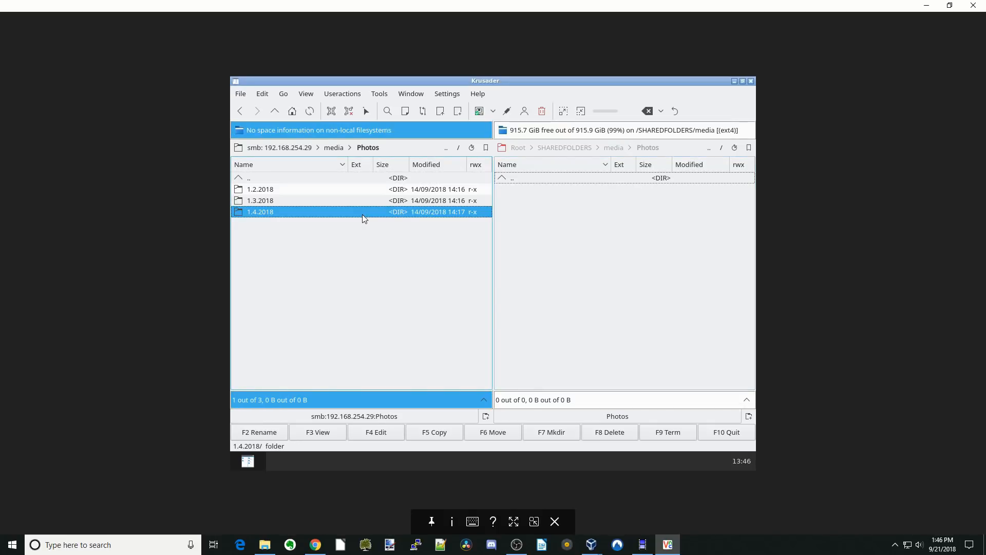
pyautogui.click(333, 226)
pyautogui.moveTo(335, 212); pyautogui.dragTo(562, 207)
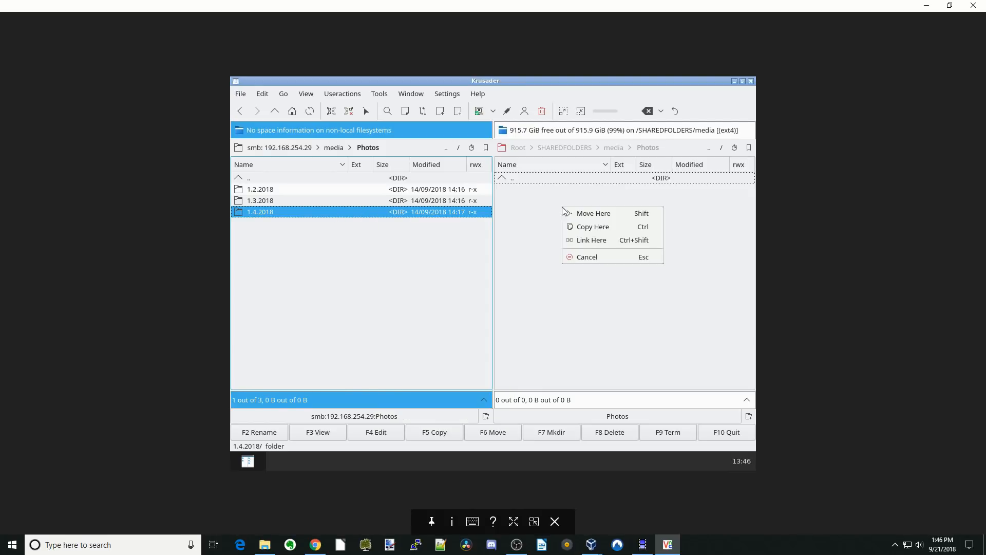
pyautogui.click(589, 214)
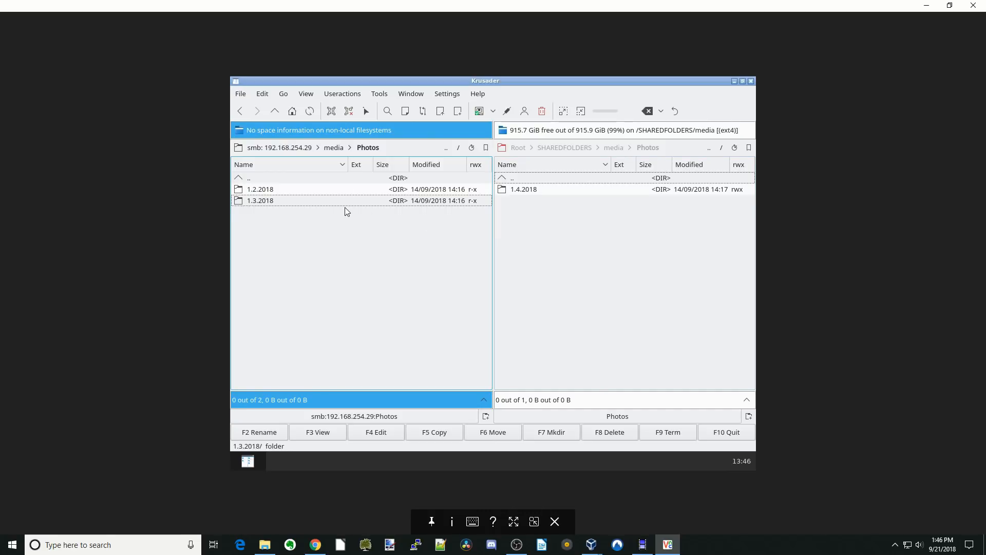
# Step: Copy the 1.4.2018 folder back to the network Photos folder
pyautogui.click(525, 193)
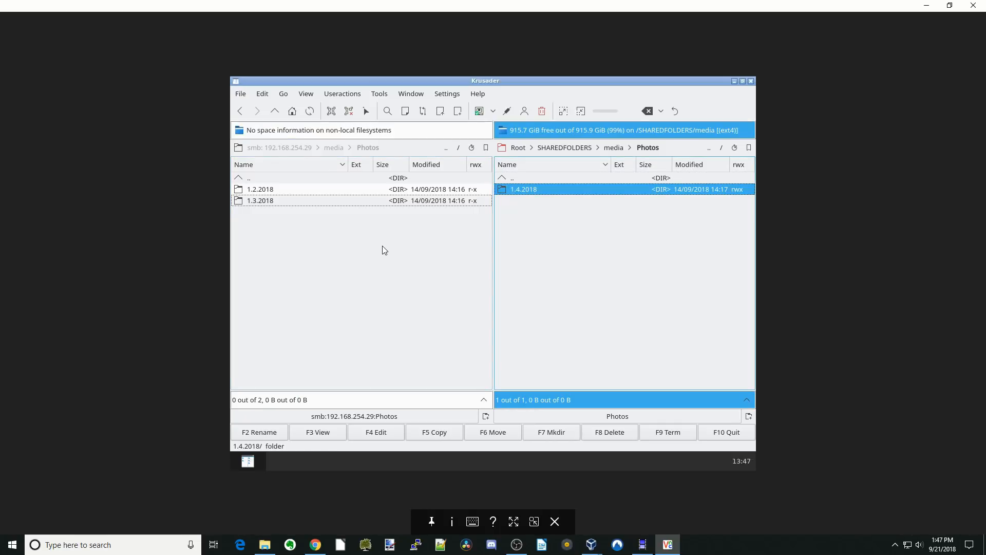
pyautogui.moveTo(511, 191); pyautogui.dragTo(378, 238)
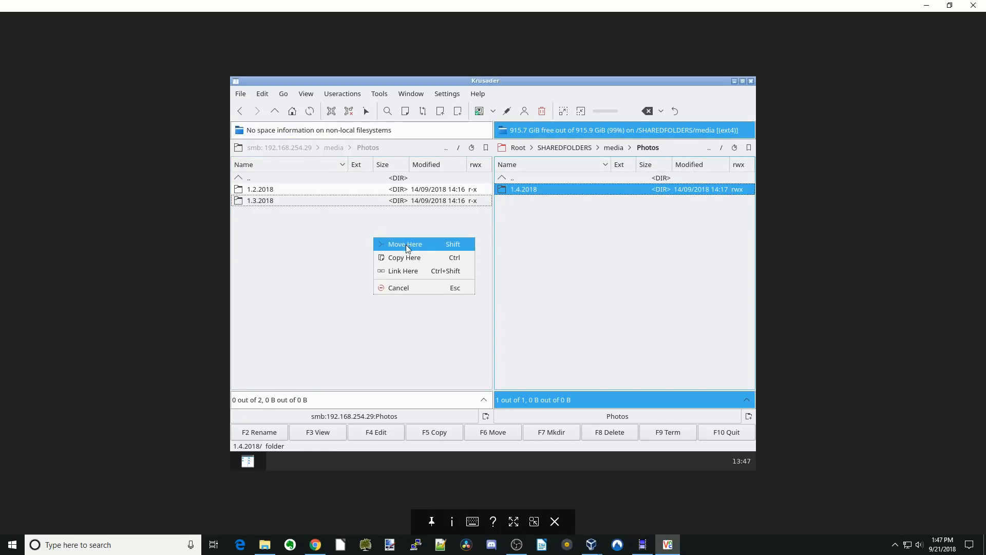
pyautogui.click(409, 260)
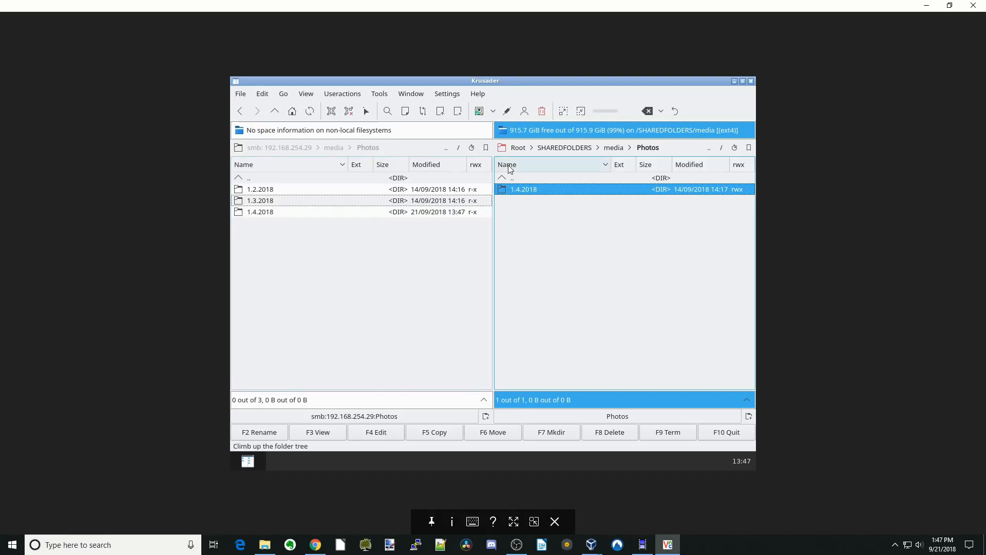
# Step: Bring the left panel to the 192.168.254.29 share root and open local /Boot on the right
pyautogui.click(616, 148)
pyautogui.click(576, 148)
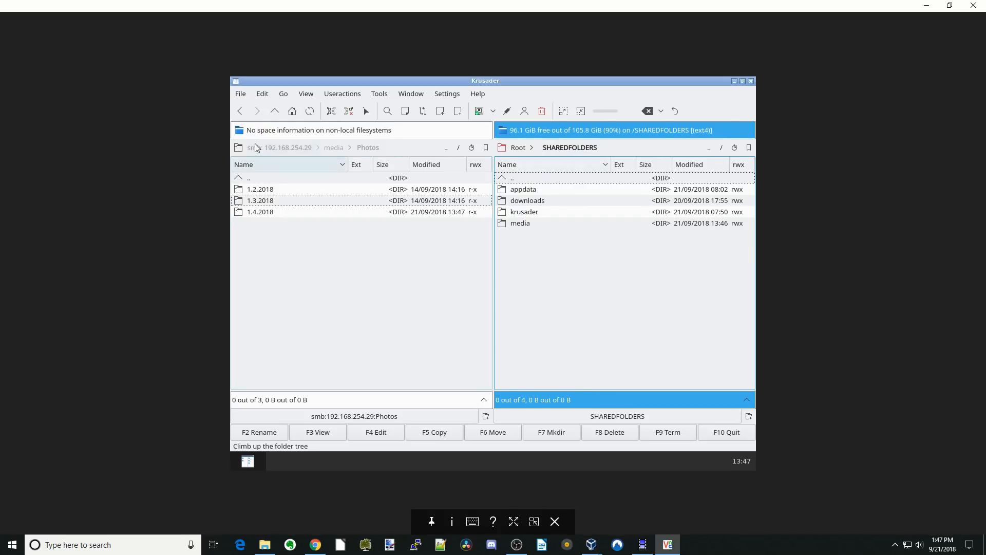
pyautogui.click(334, 150)
pyautogui.click(304, 149)
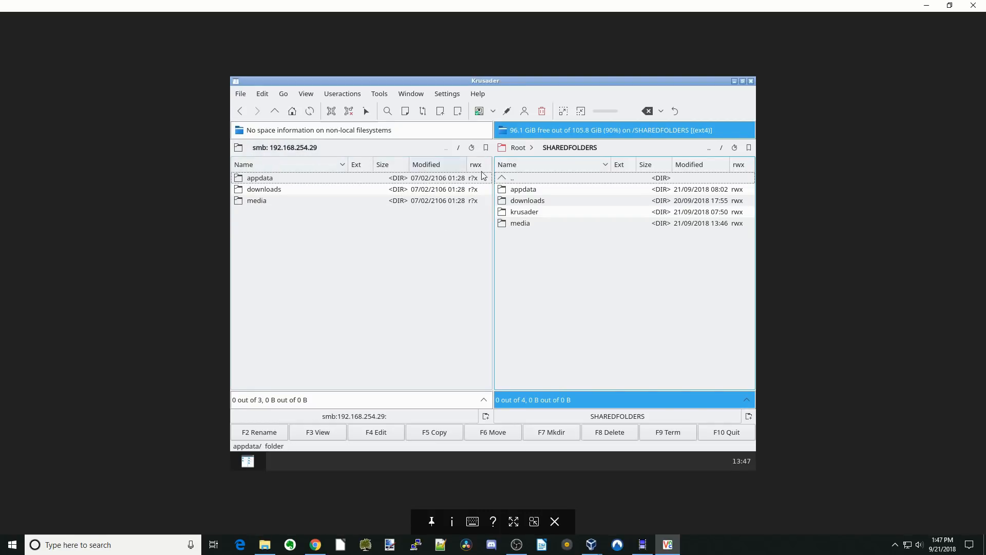
pyautogui.click(517, 149)
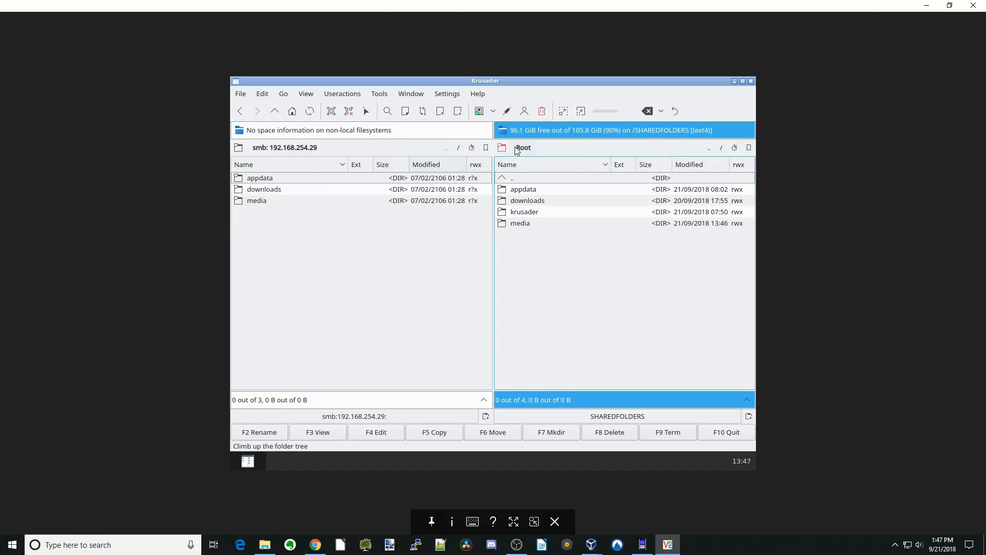
pyautogui.click(527, 200)
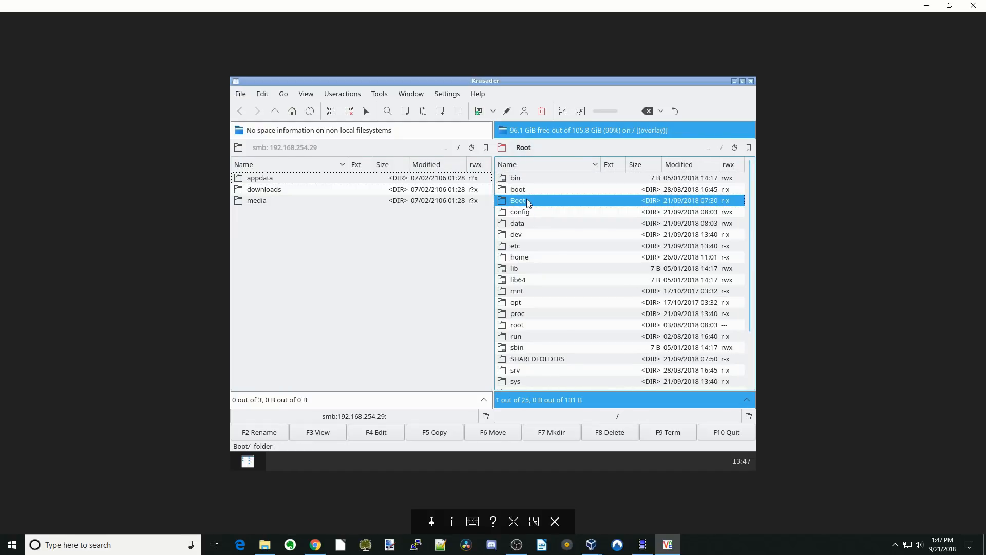
pyautogui.doubleClick(527, 200)
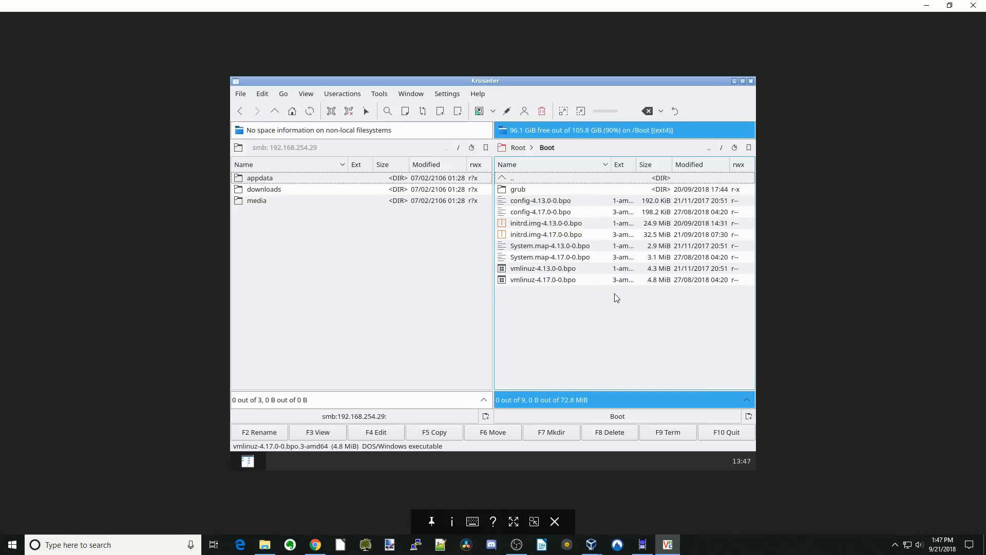
# Step: Create and open a copyboot folder inside the network appdata folder
pyautogui.doubleClick(268, 181)
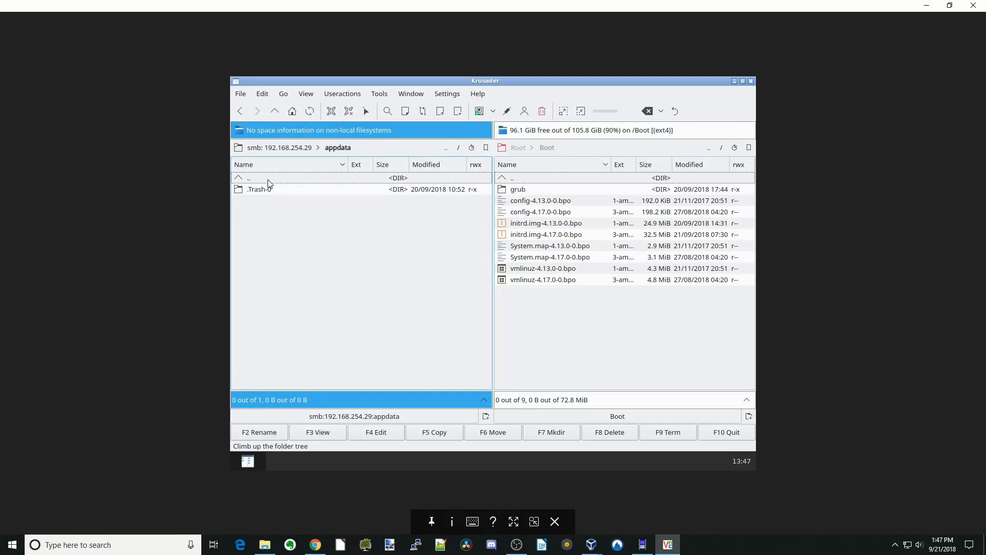
pyautogui.rightClick(275, 216)
pyautogui.moveTo(293, 203)
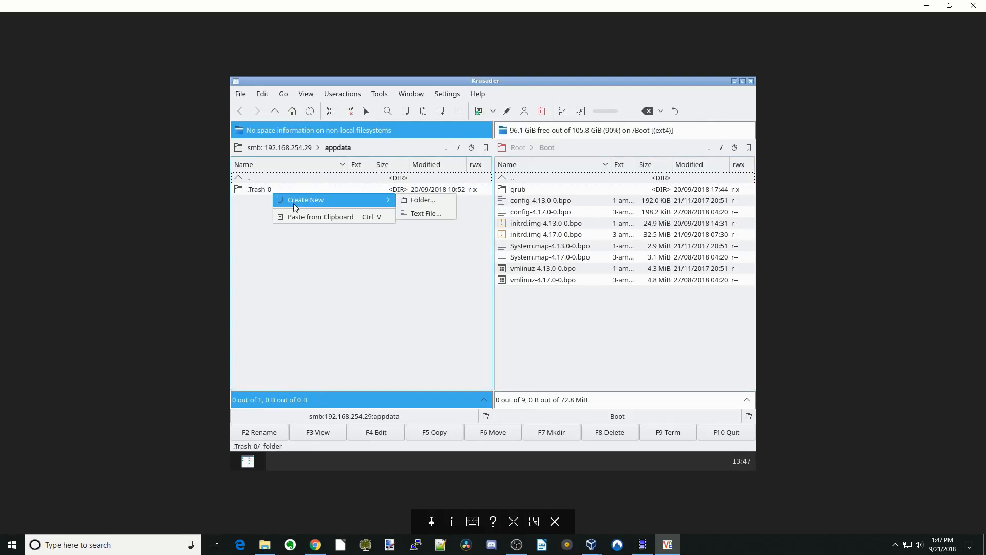
pyautogui.click(416, 199)
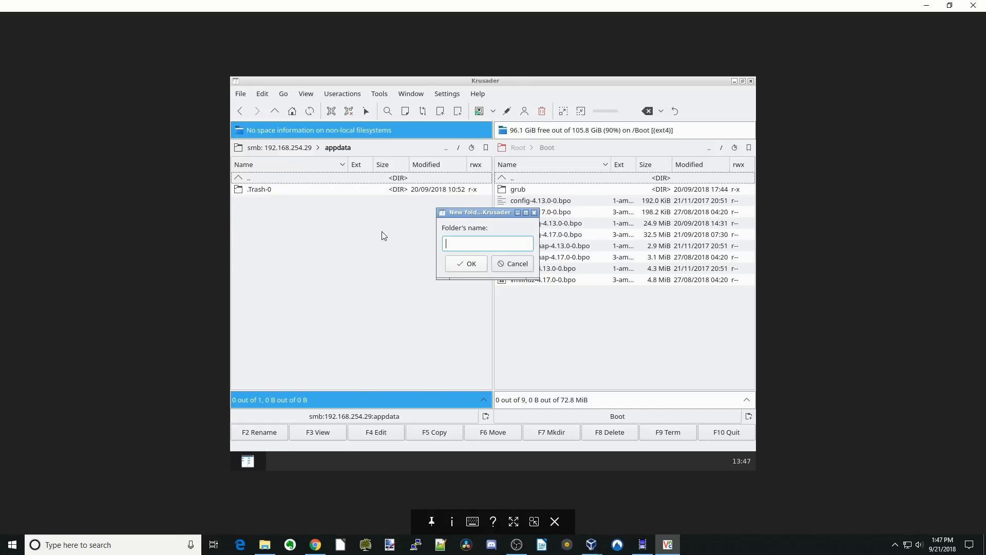
pyautogui.write('copyboot')
pyautogui.click(460, 261)
pyautogui.doubleClick(253, 202)
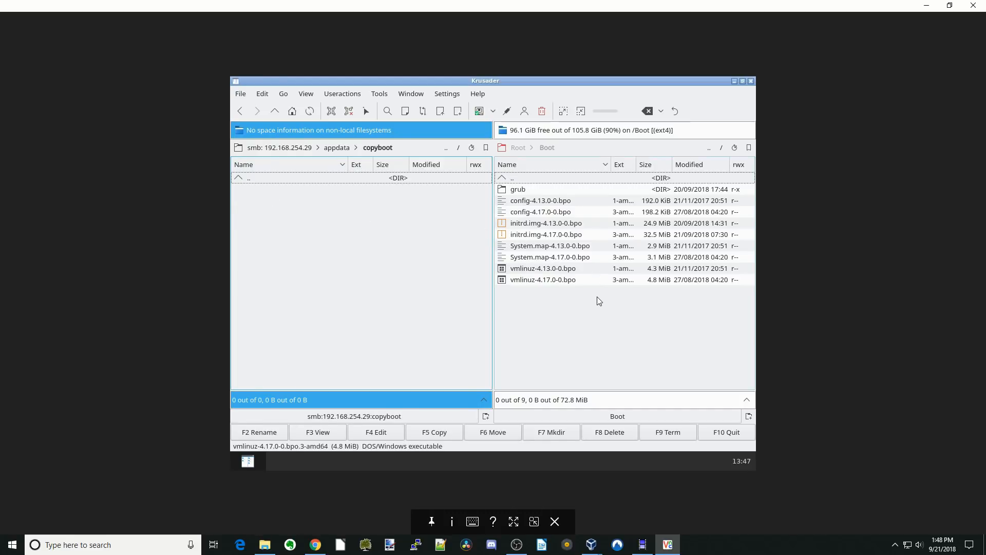
# Step: Copy all eight Boot files into copyboot and reopen it to verify
pyautogui.click(541, 200)
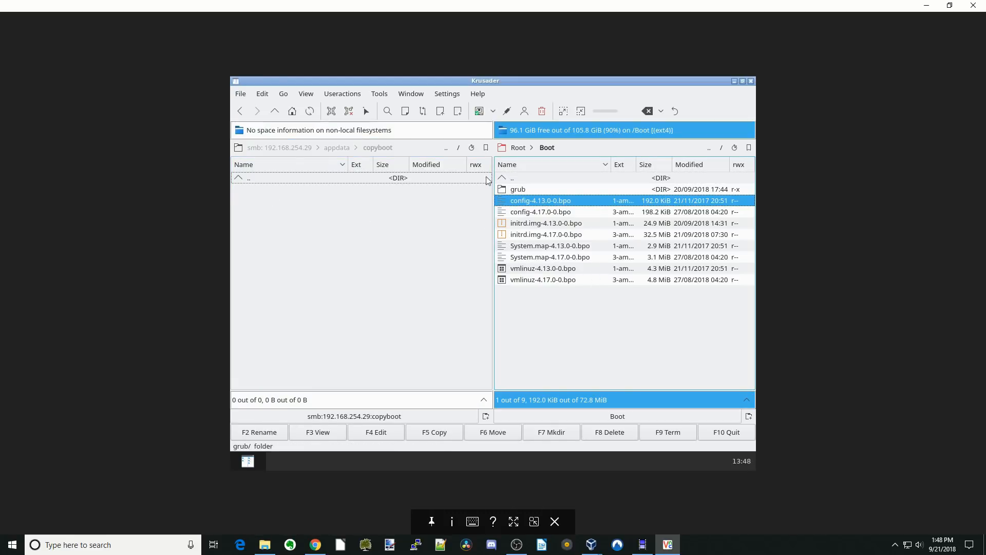
pyautogui.click(263, 94)
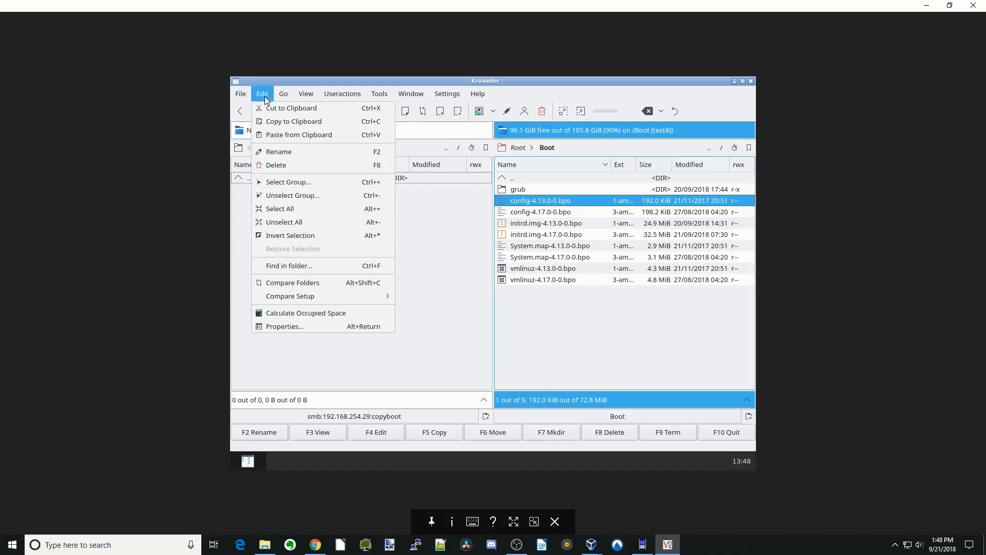
pyautogui.click(306, 208)
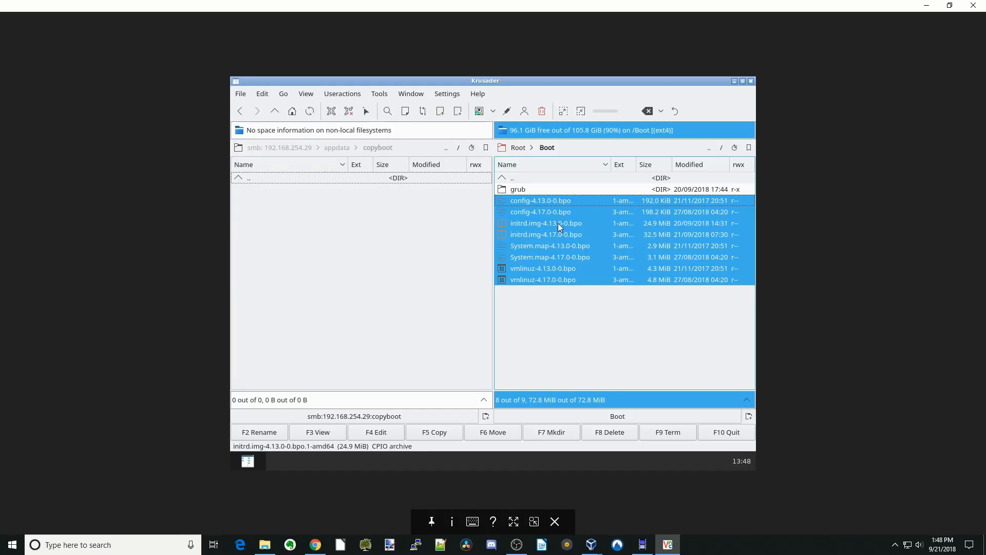
pyautogui.moveTo(560, 227); pyautogui.dragTo(351, 218)
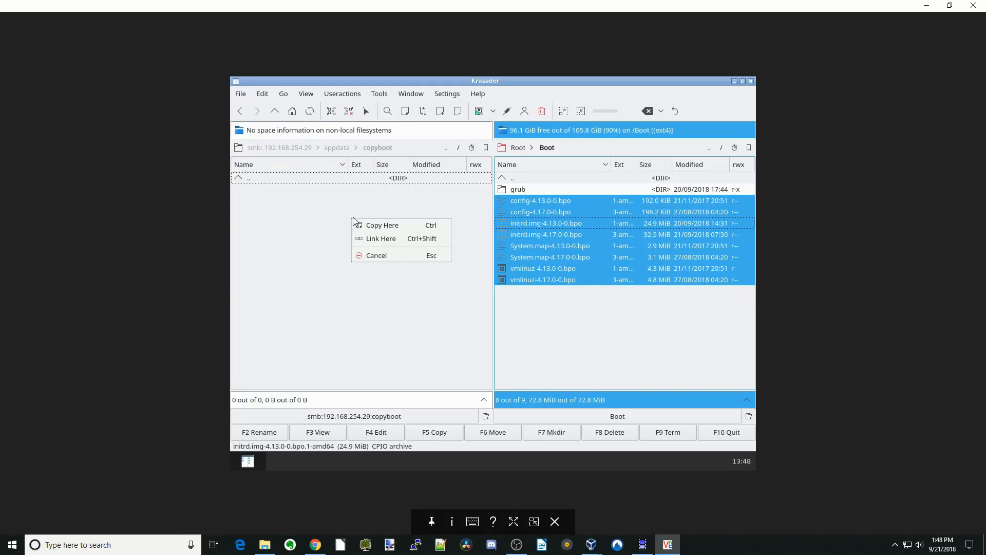
pyautogui.click(379, 224)
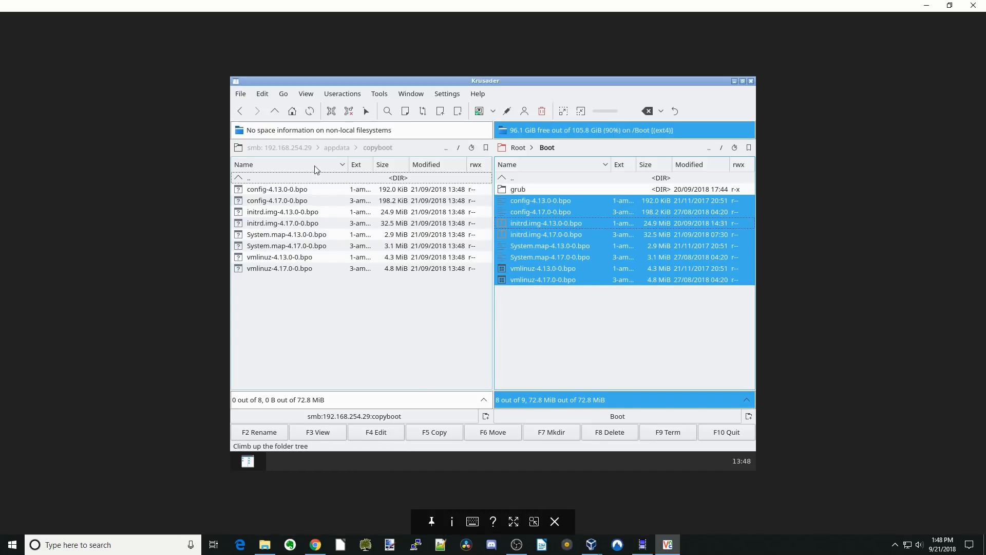
pyautogui.click(341, 150)
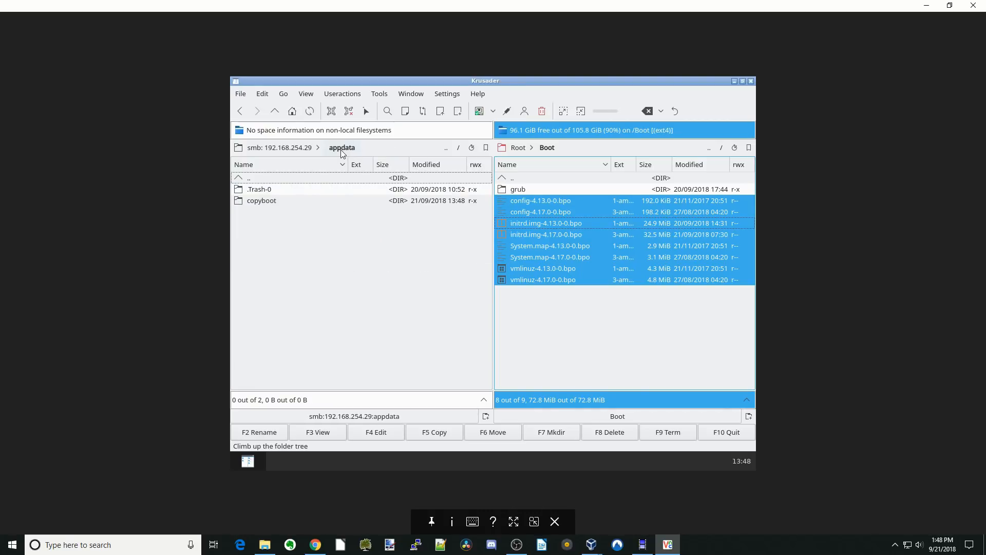
pyautogui.doubleClick(271, 201)
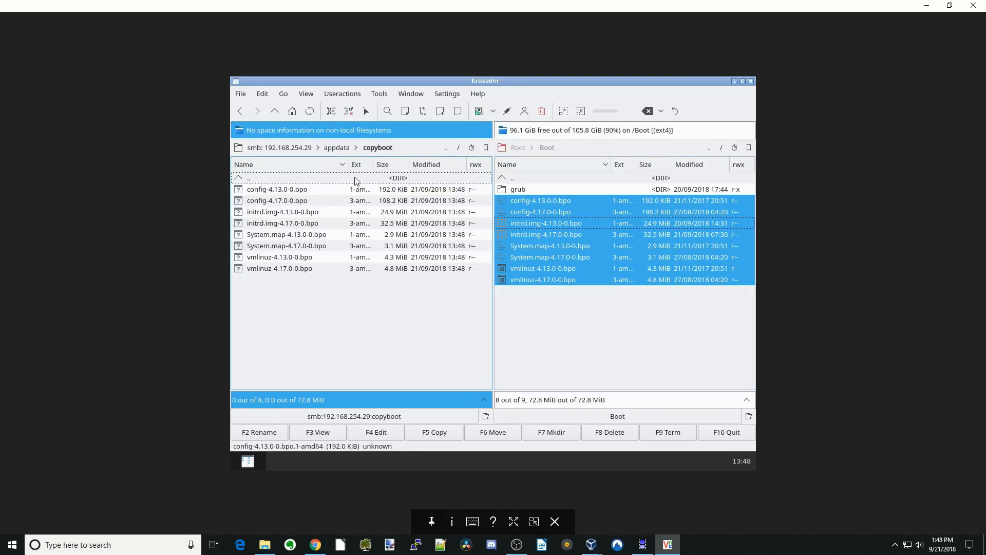